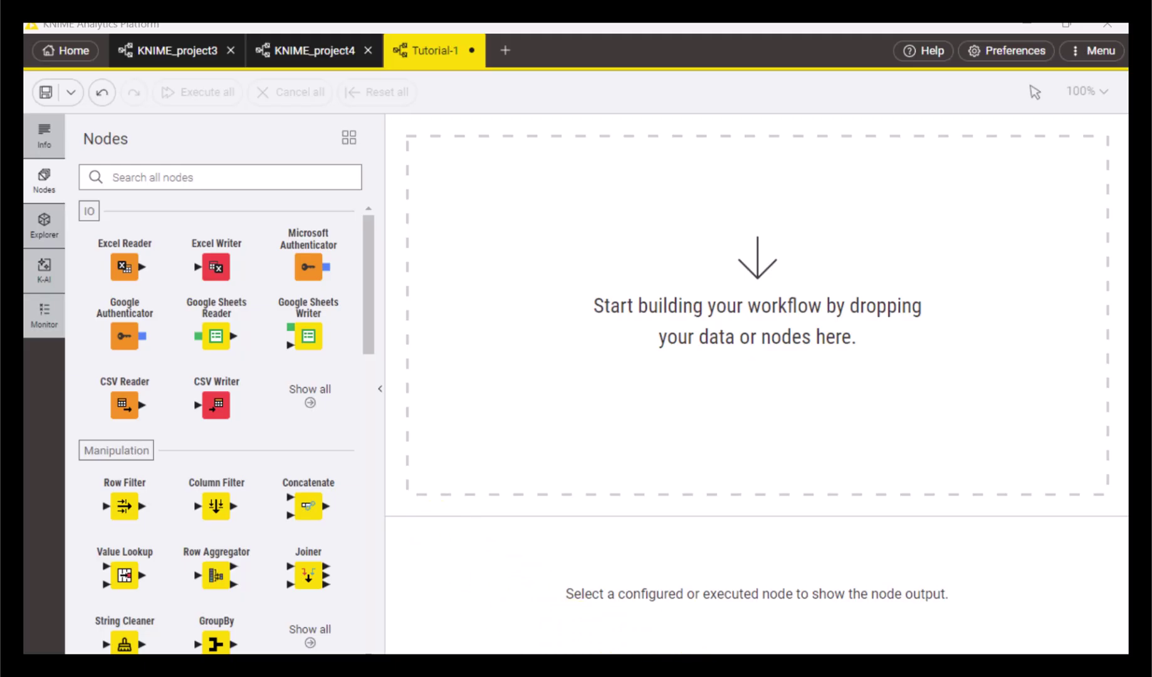
Add an Excel Reader node to the workflow and load Practice Dataset.xlsx from the Documents folder
left_click(708, 583)
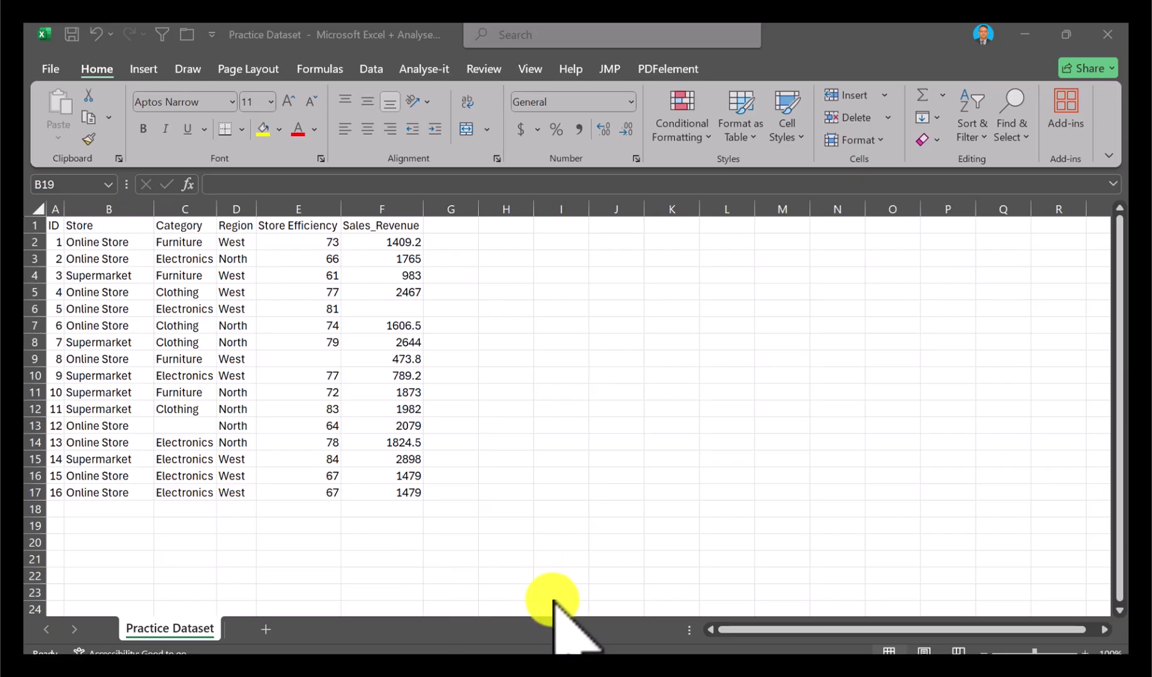
left_click(552, 621)
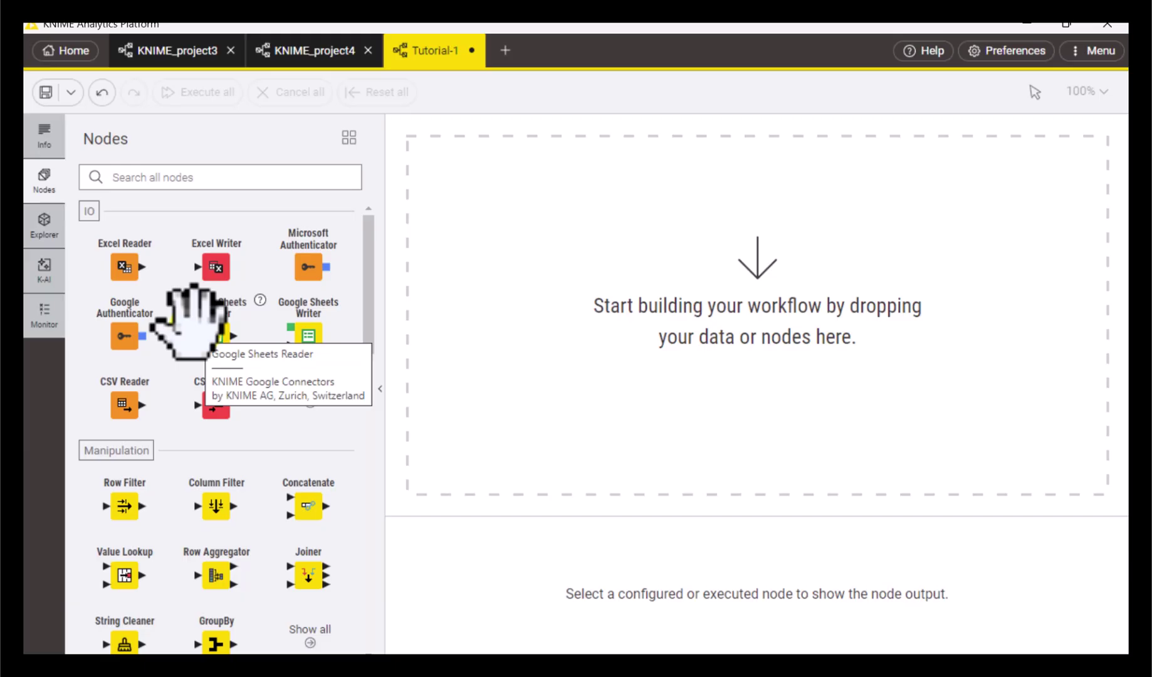
left_click_drag(136, 265, 447, 300)
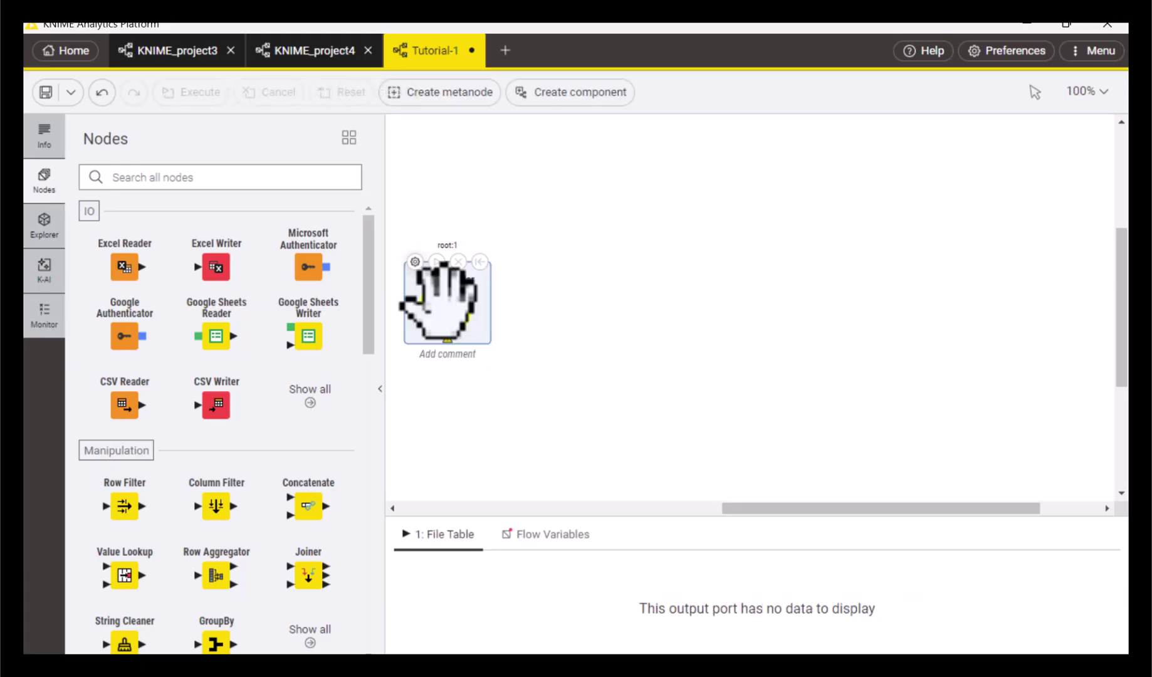
left_click(414, 261)
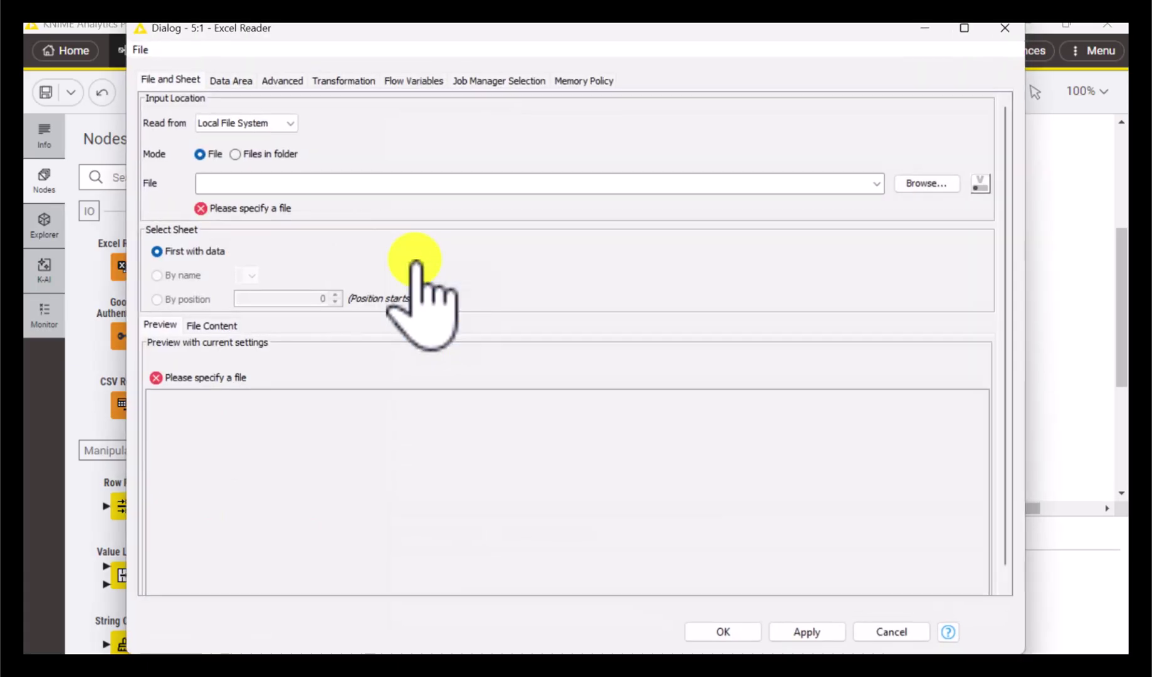
left_click(925, 182)
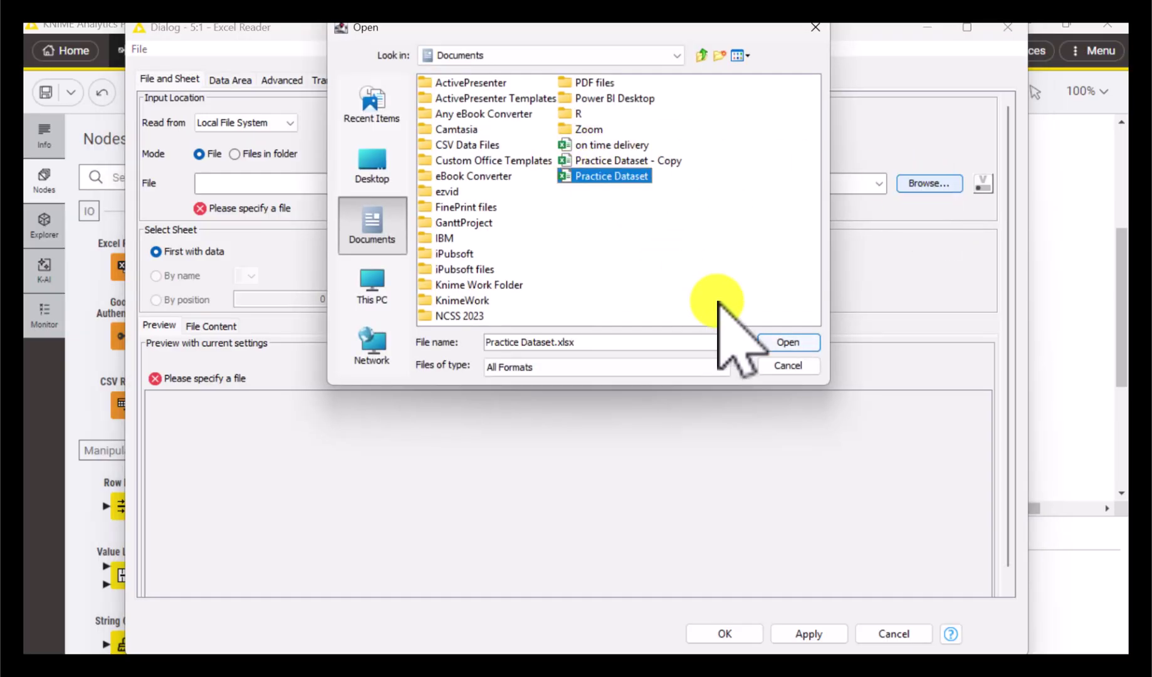
left_click(783, 342)
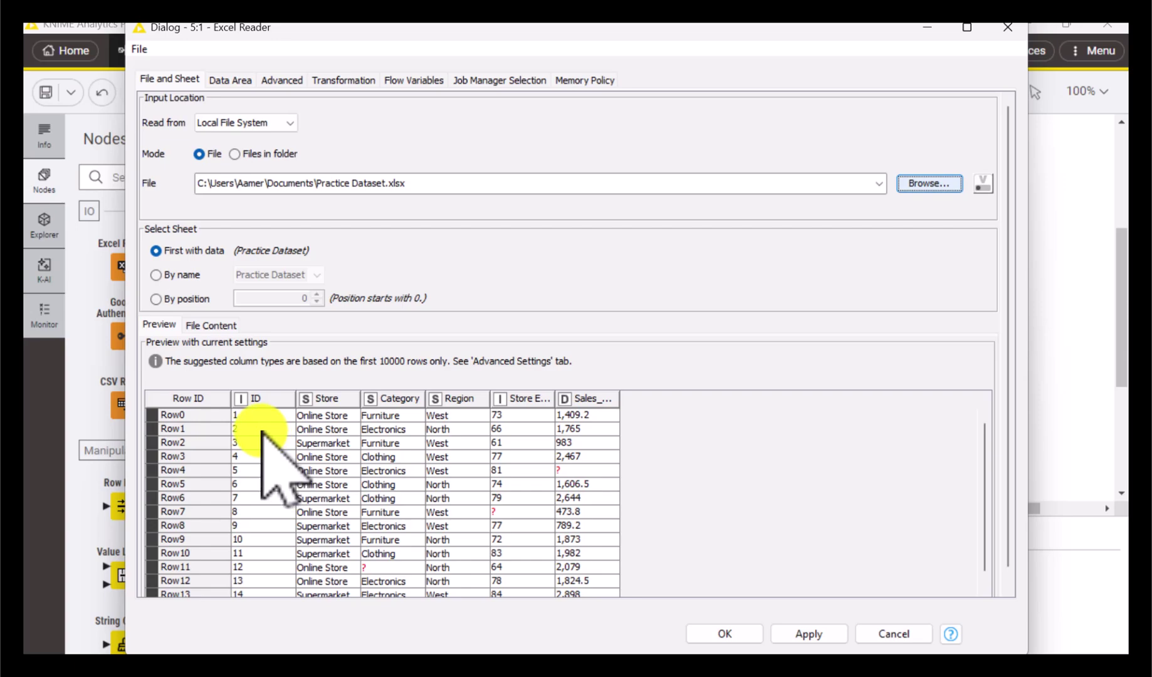
Exclude the ID column in the Excel Reader's column transformations and accept the configuration
left_click(344, 79)
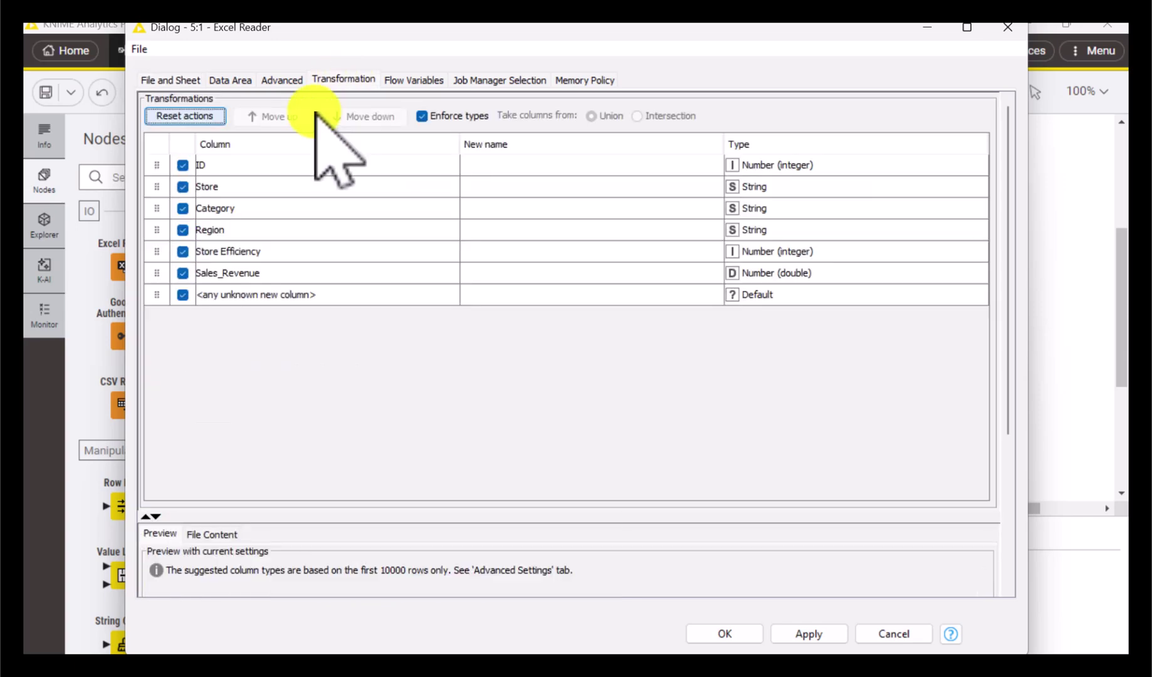
left_click(182, 165)
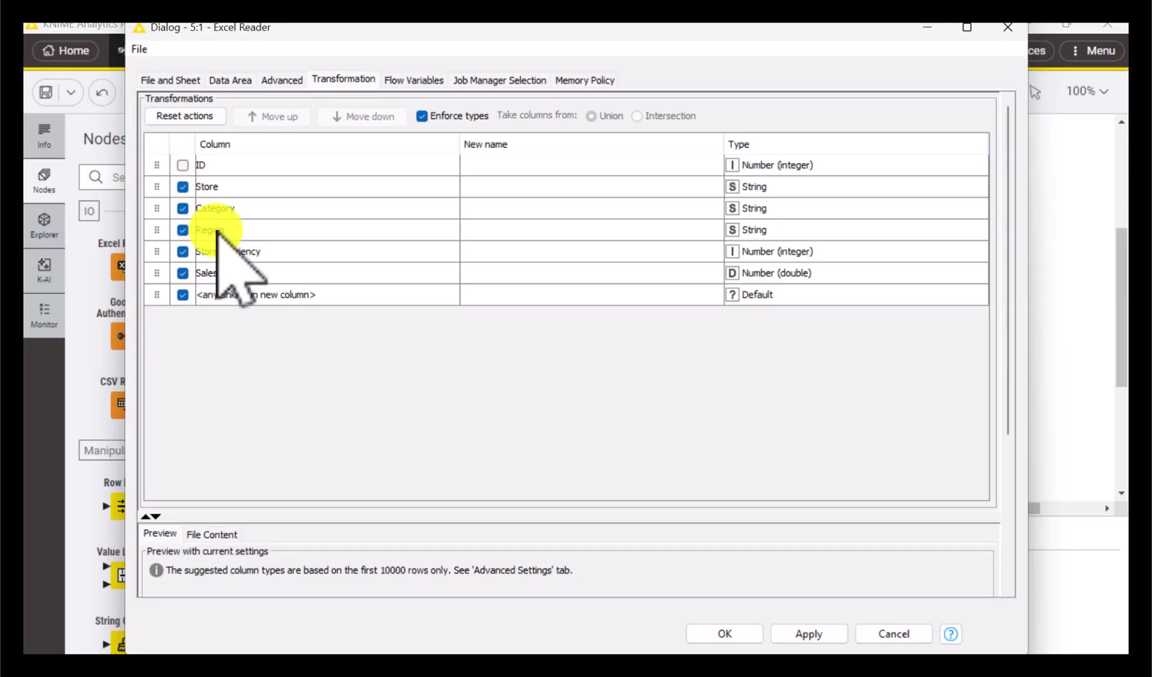
left_click(708, 636)
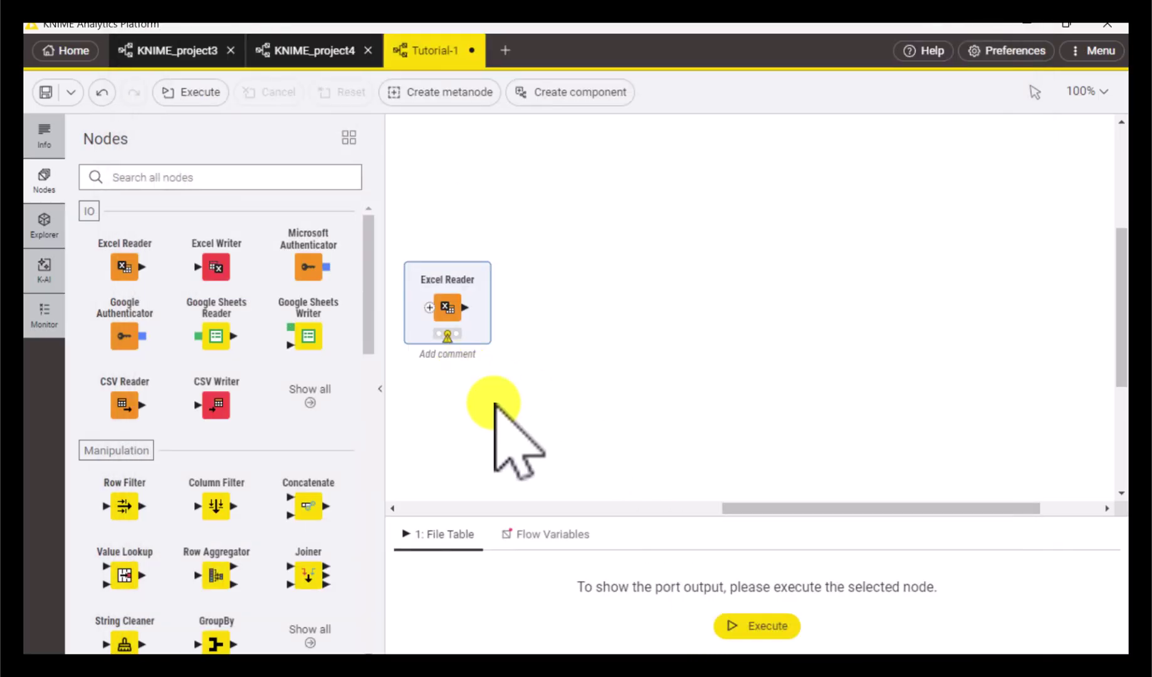
Execute the Excel Reader node and inspect its full output table for missing values
mouse_move(452, 279)
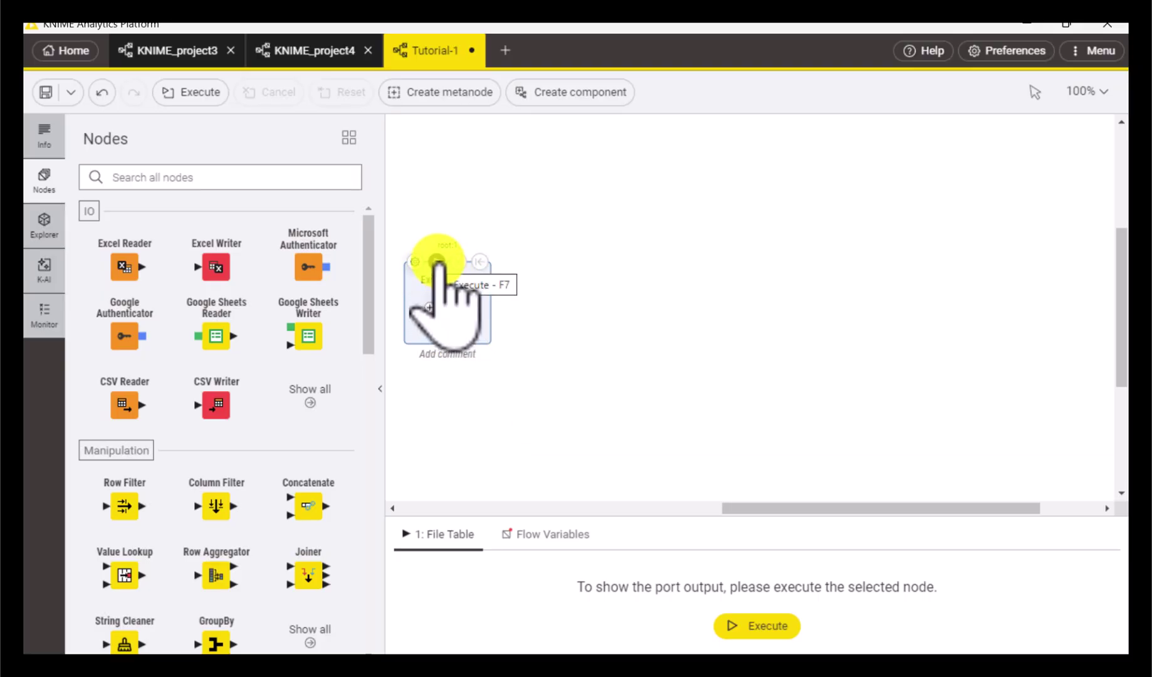
left_click(438, 262)
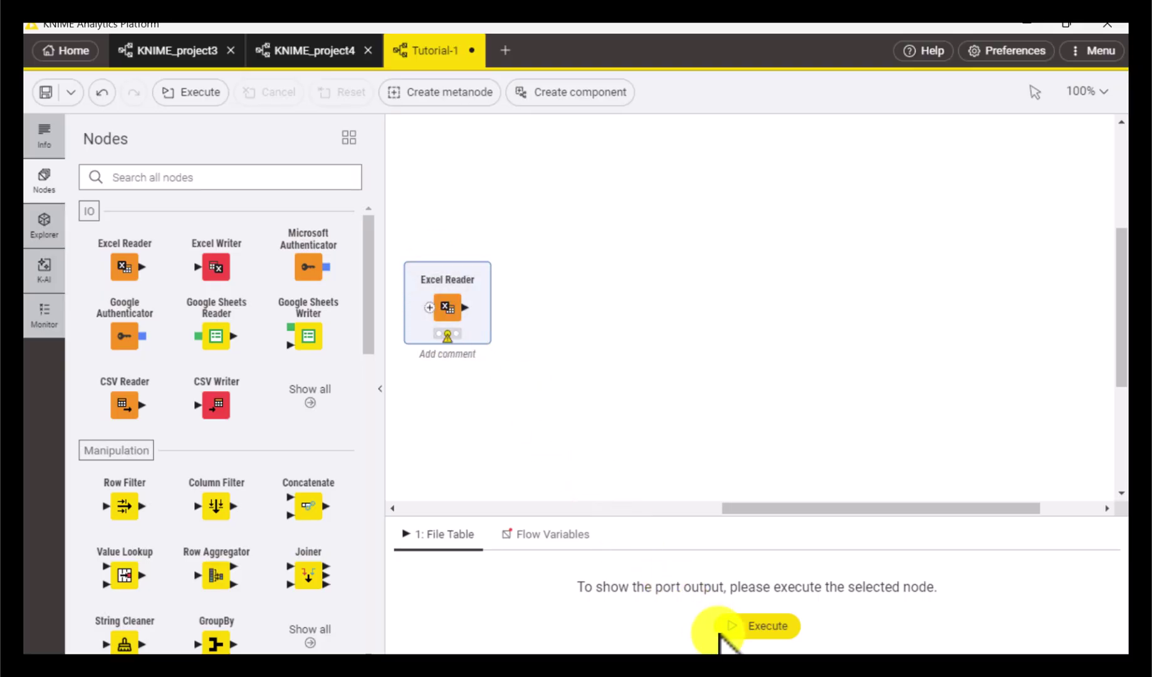
left_click(748, 625)
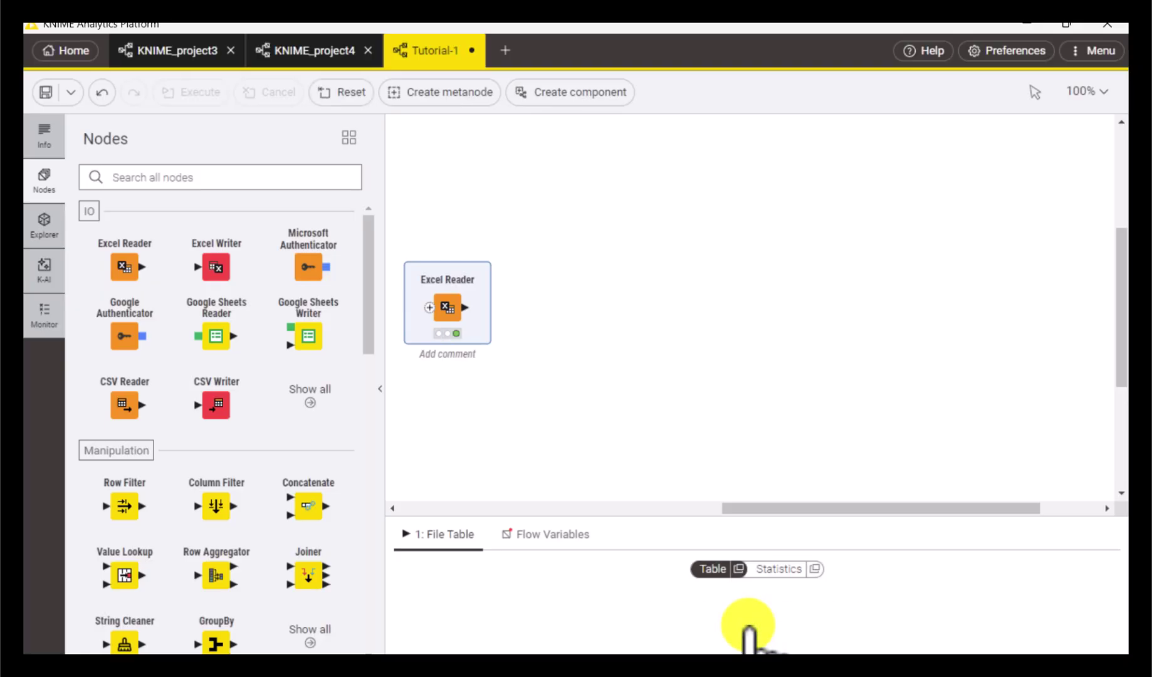
mouse_move(456, 343)
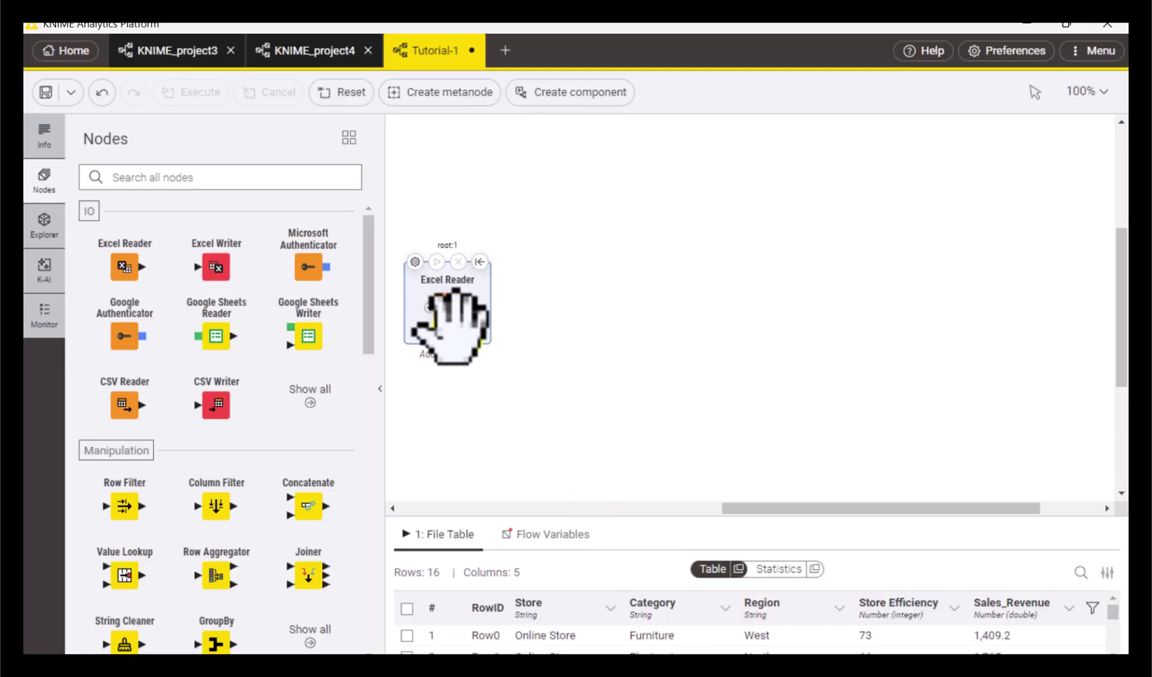
left_click(457, 333)
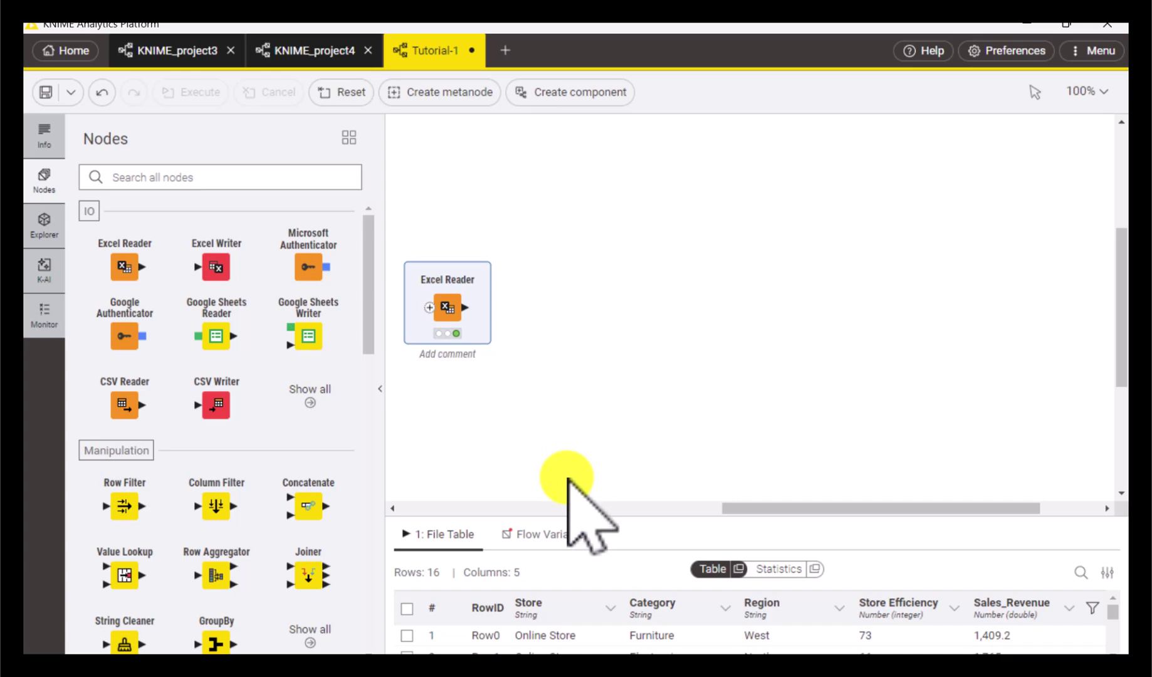
left_click(739, 568)
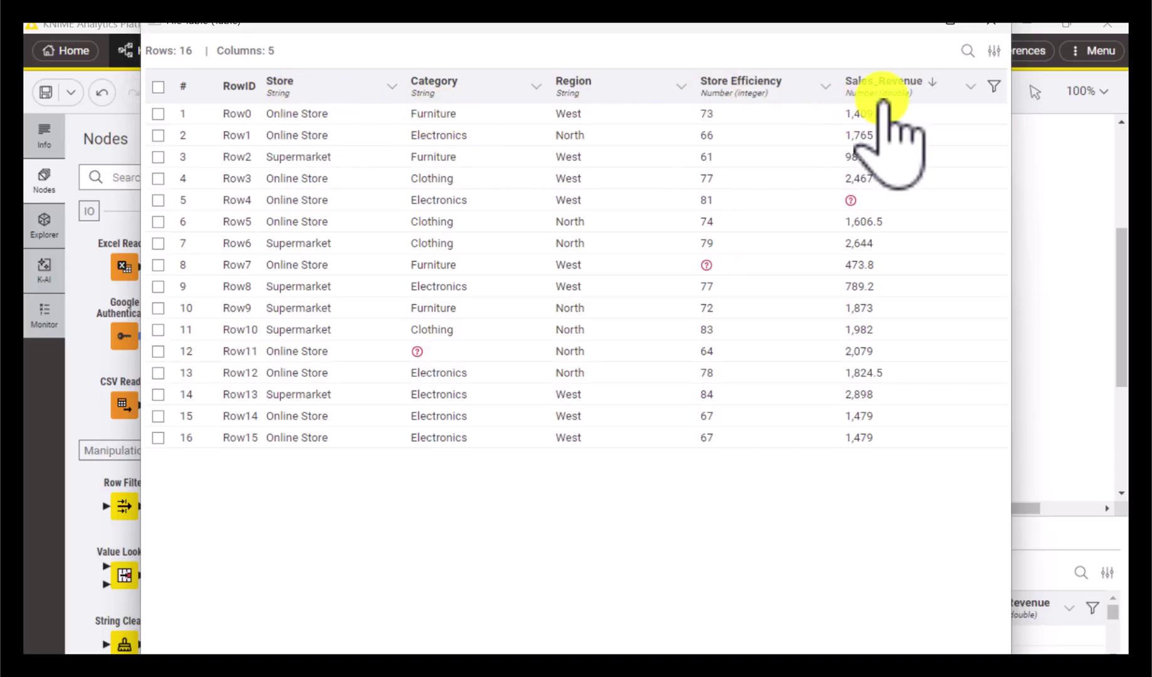
left_click(988, 26)
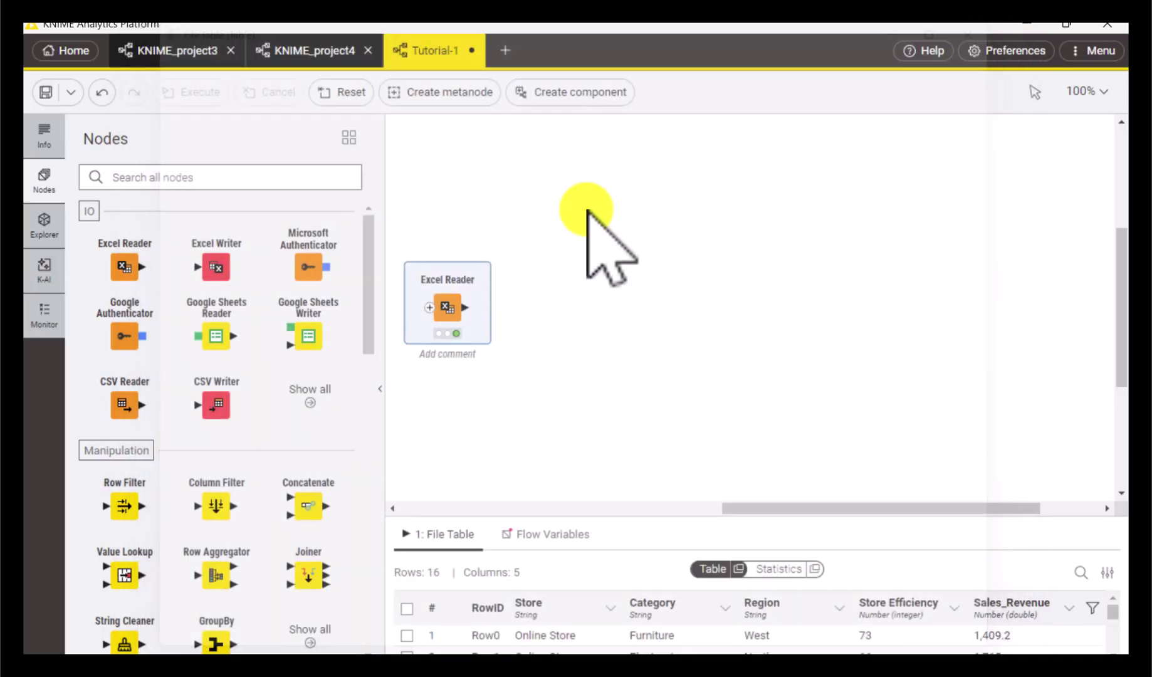
left_click(551, 324)
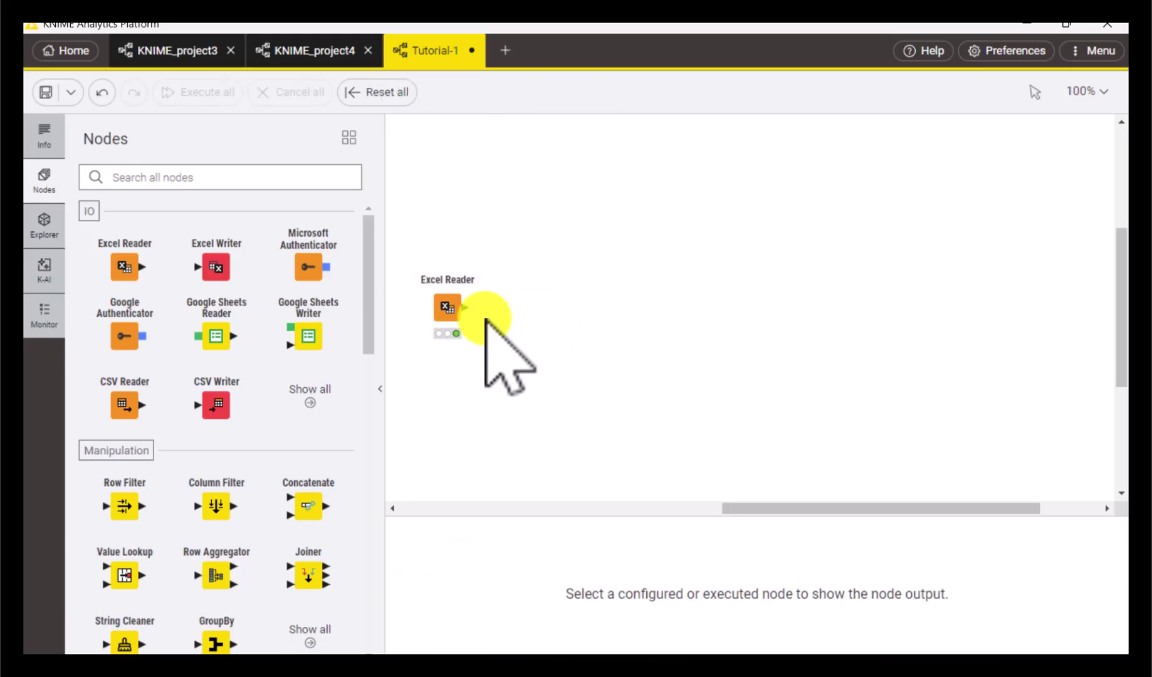
Branch from the Excel Reader's output and add a connected Missing Value node, finding it with the search "missi"
left_click(464, 307)
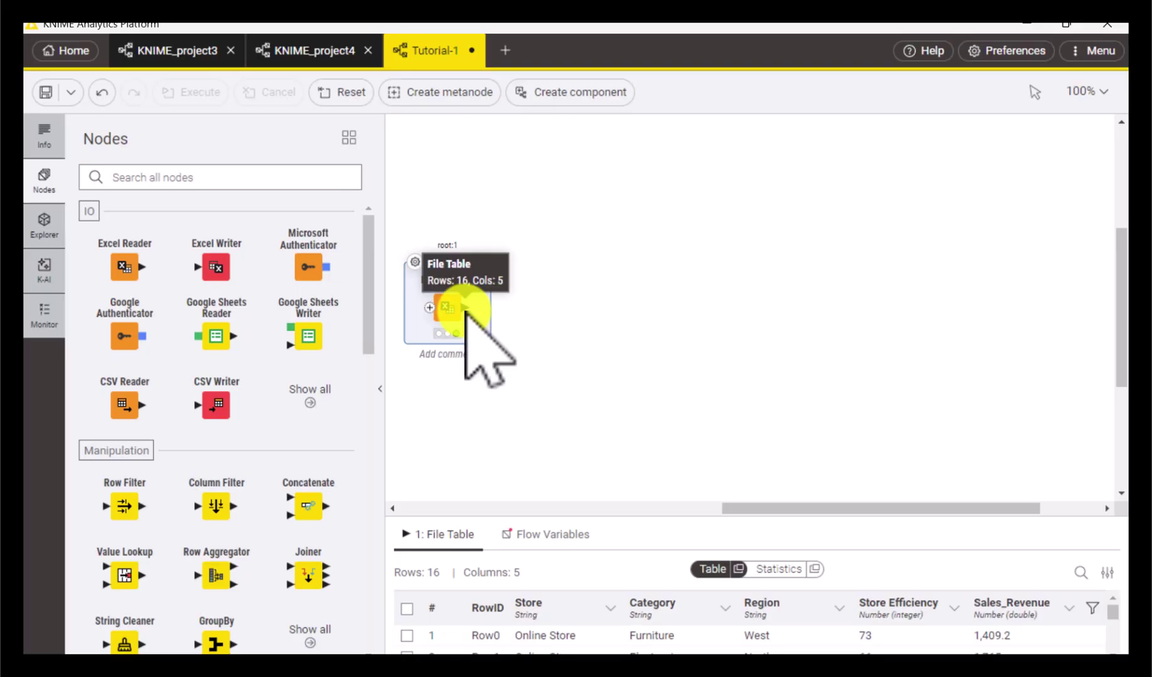
left_click_drag(464, 307, 574, 228)
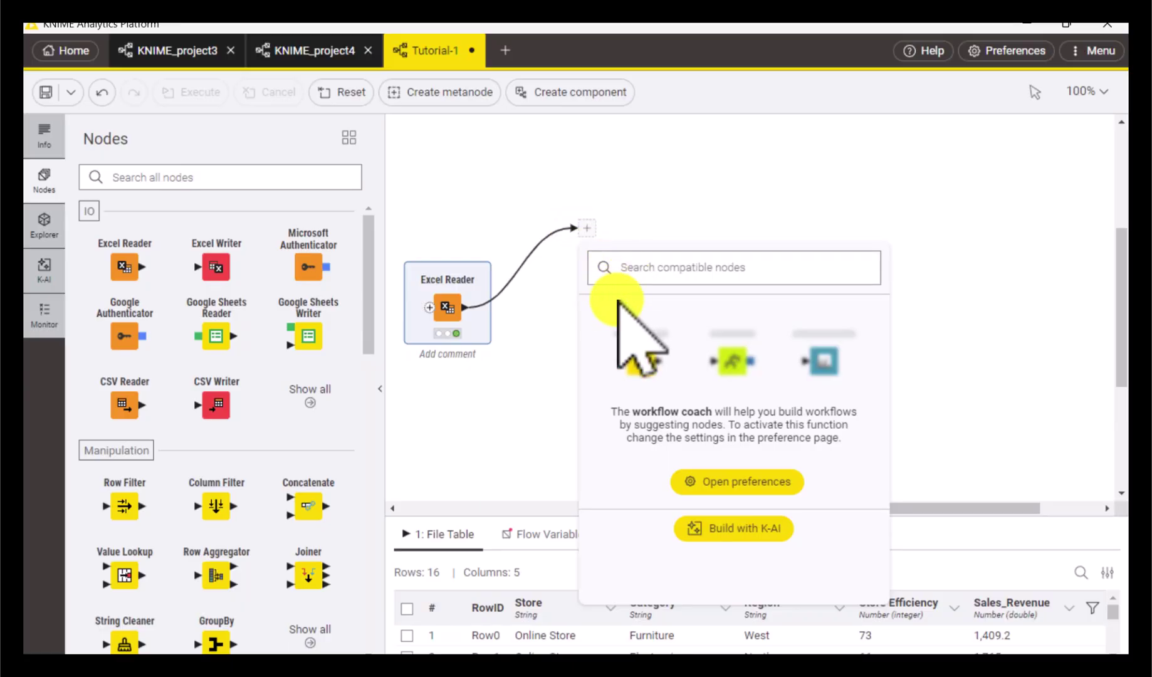
type("missi")
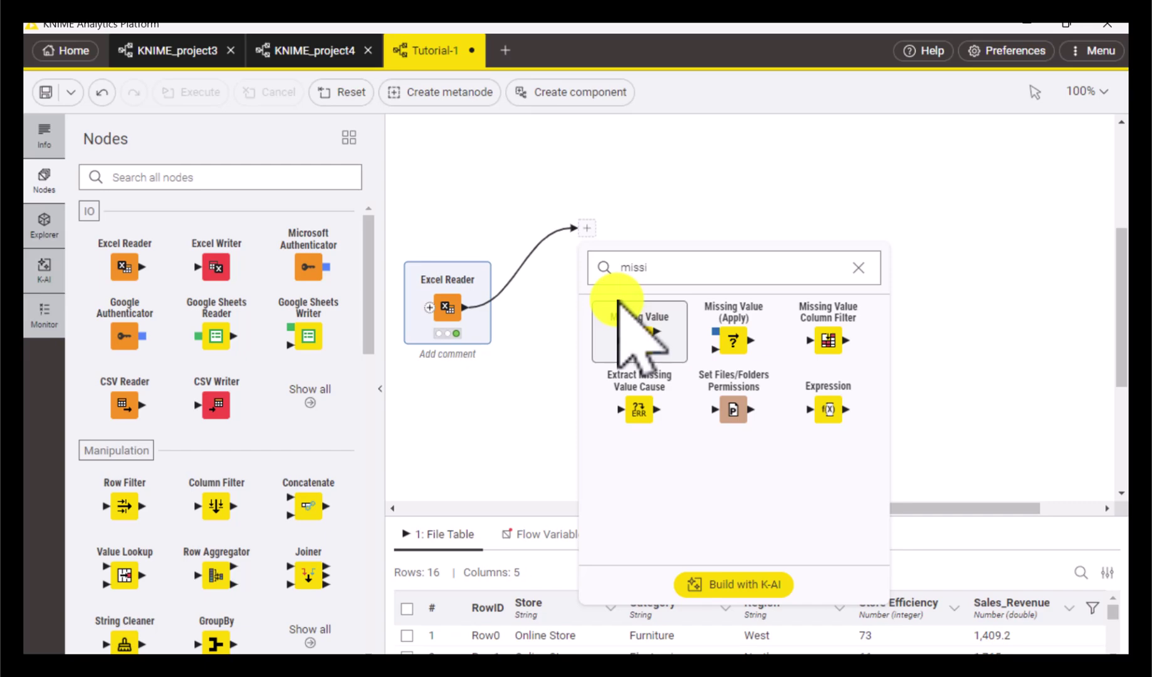
left_click(638, 338)
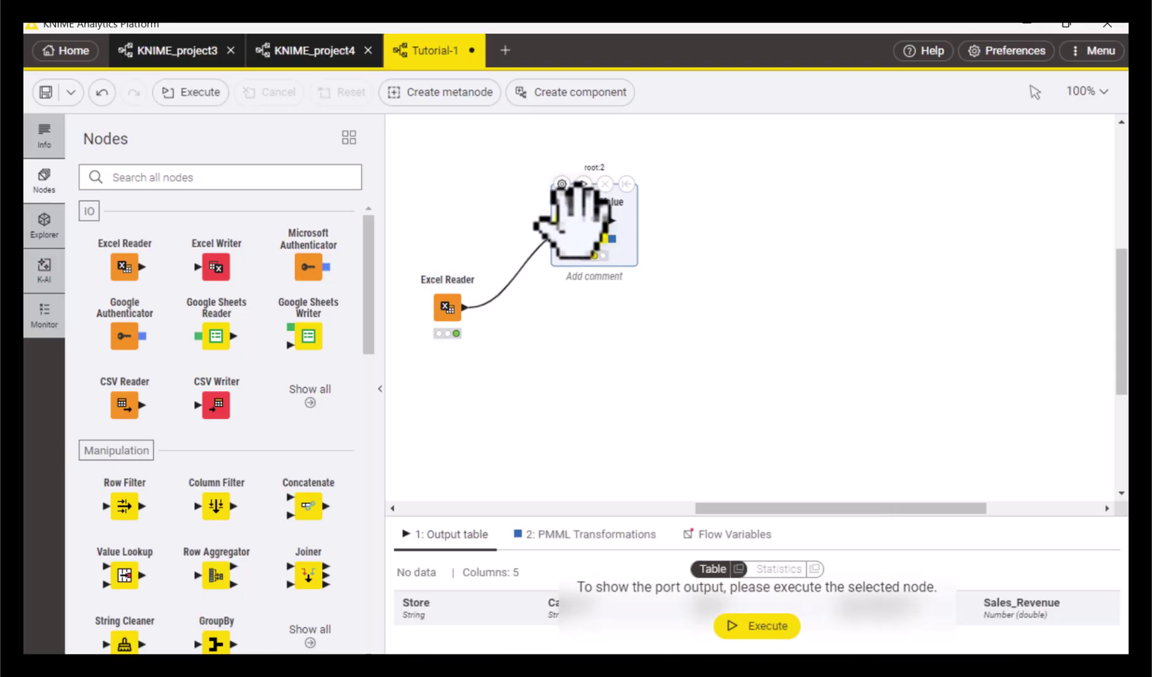
Open the Missing Value node's configuration and review the default handling options for string, integer and double columns
left_click(562, 184)
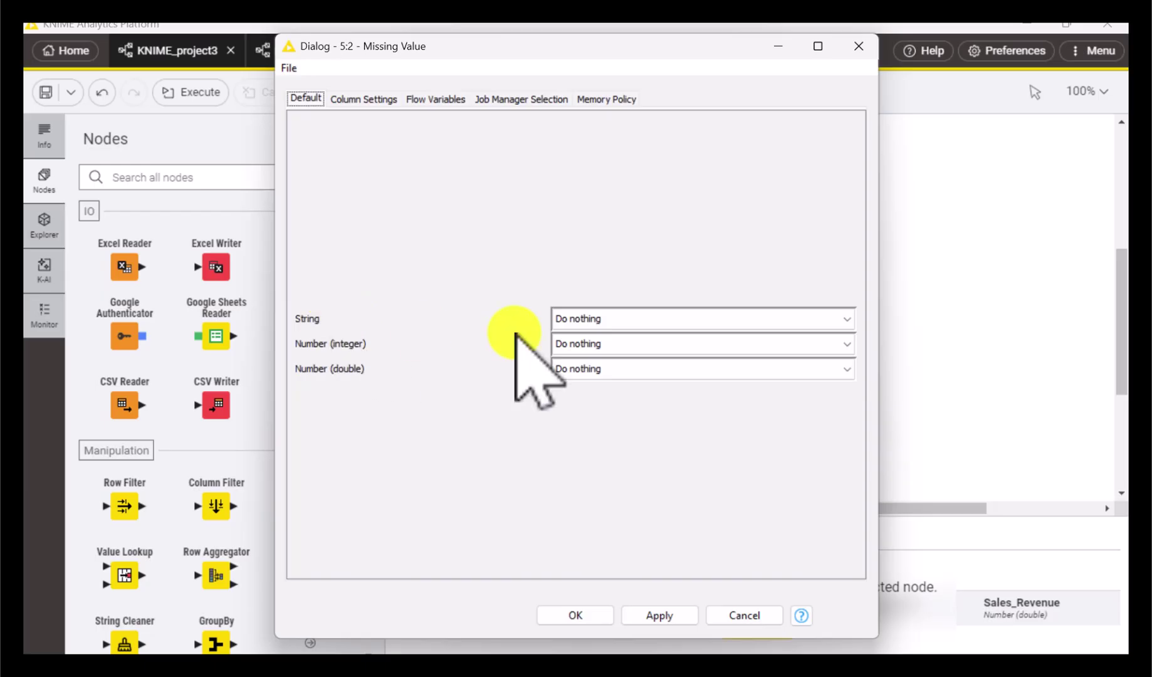
left_click(851, 319)
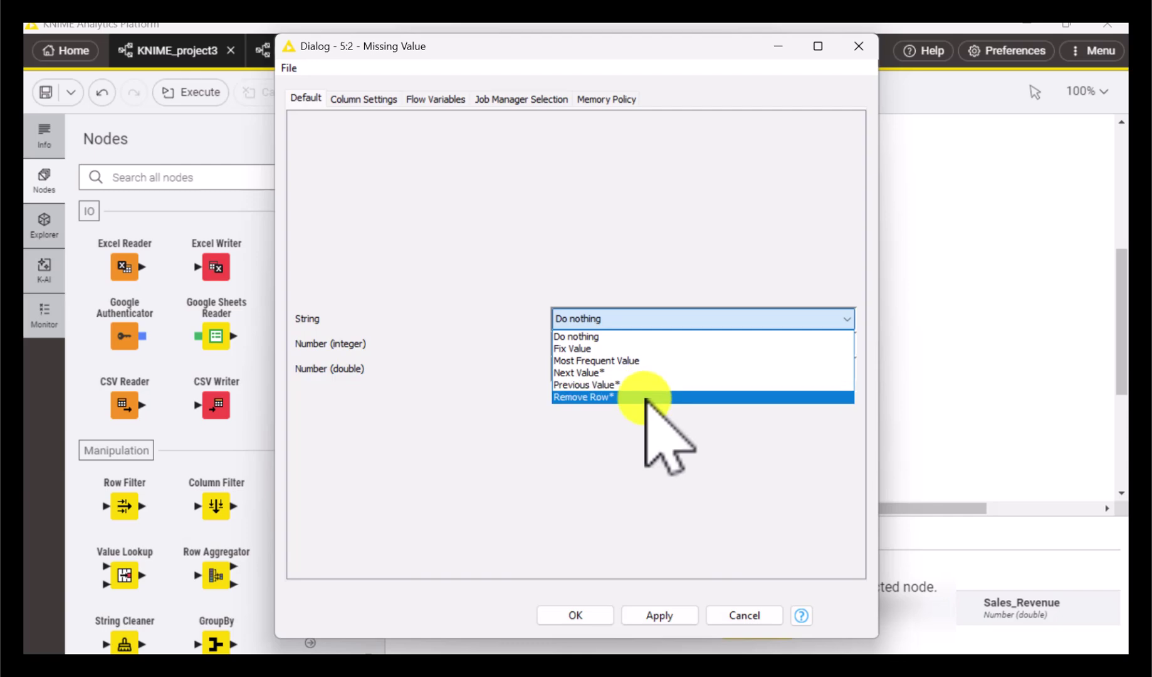
left_click(485, 401)
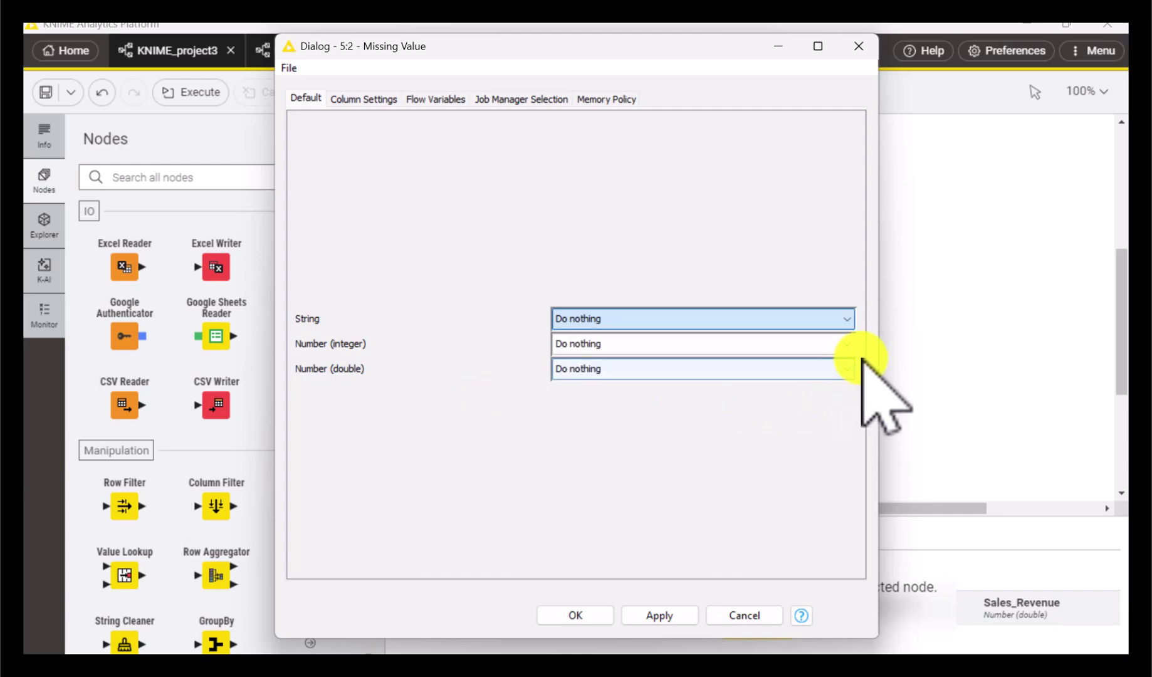
left_click(847, 344)
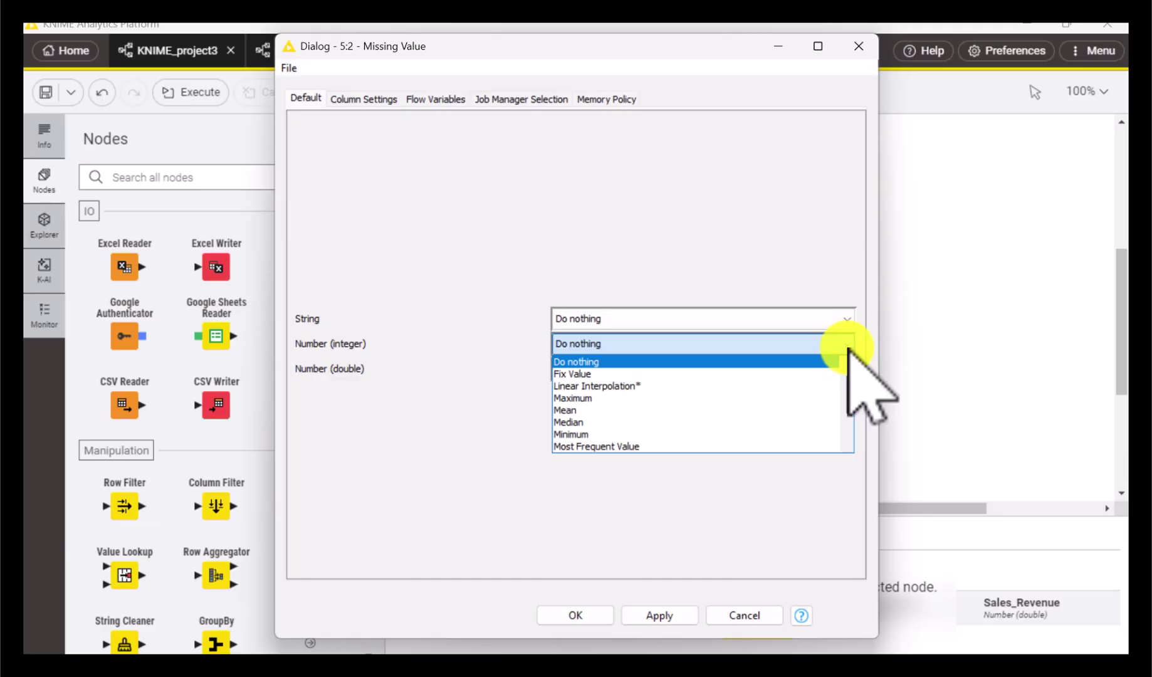
left_click(835, 511)
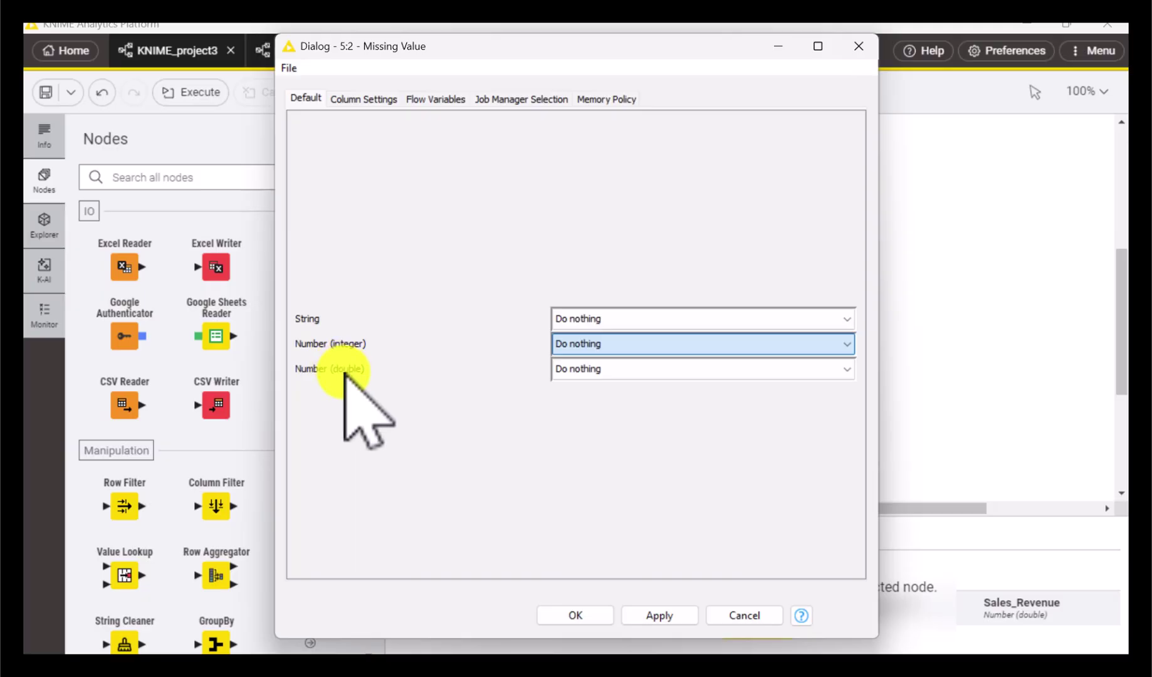
left_click(846, 369)
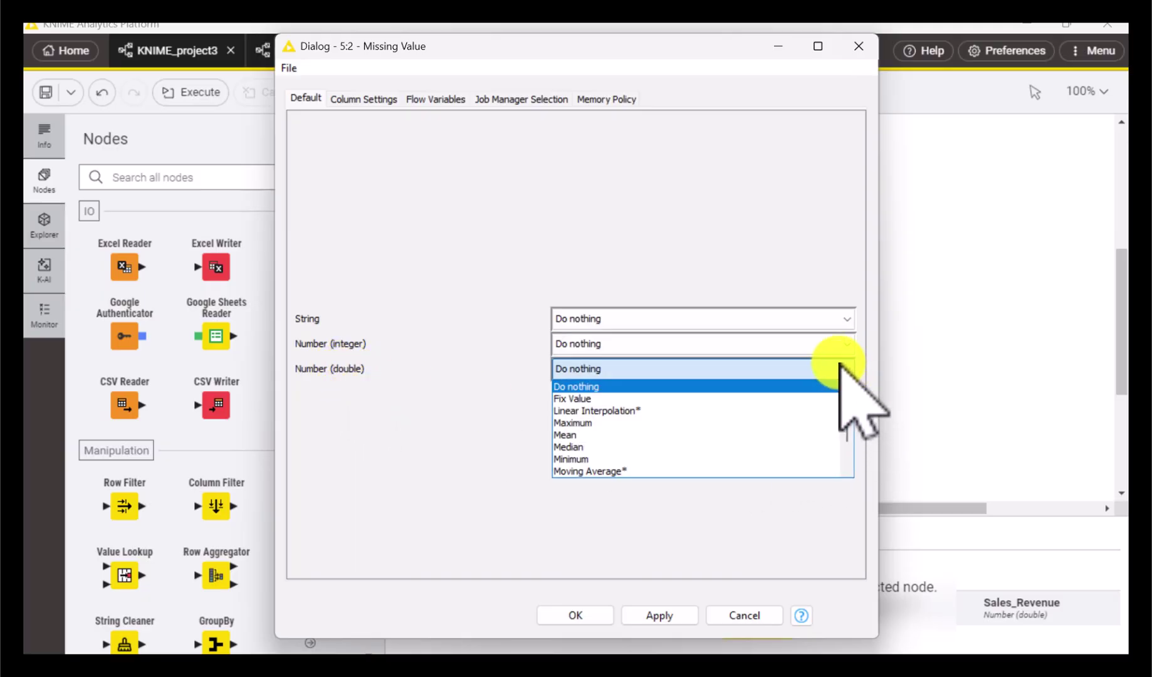
left_click(447, 401)
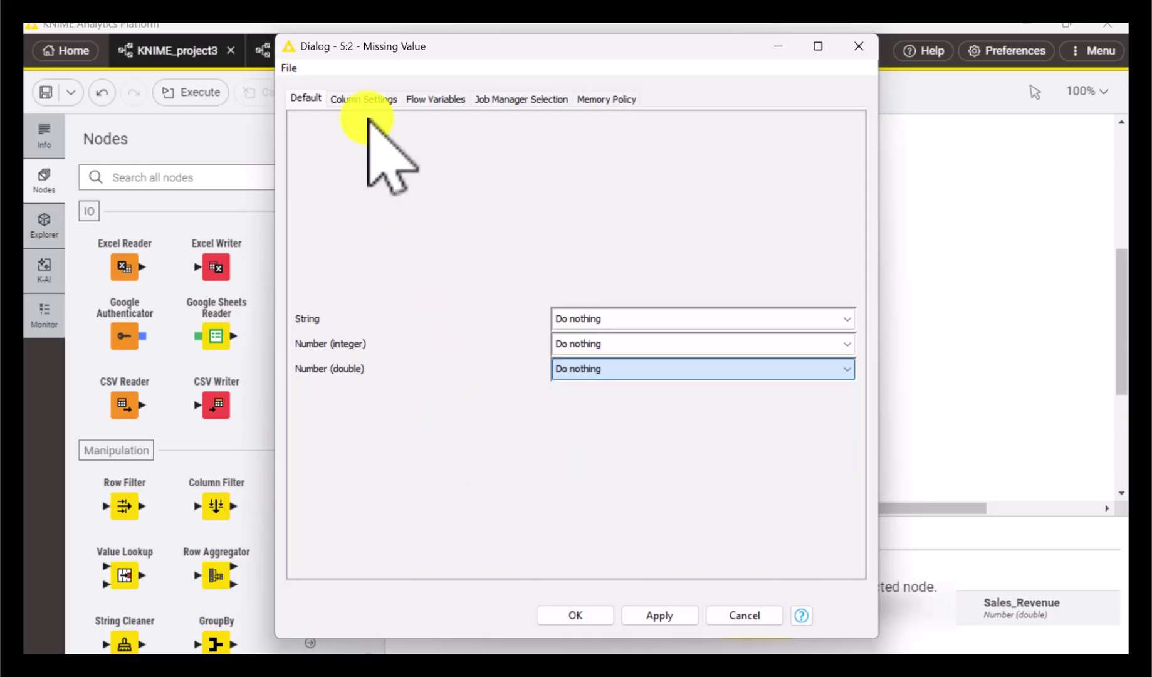
Add a column-specific setting for Category that replaces missing values with Most Frequent Value
left_click(360, 99)
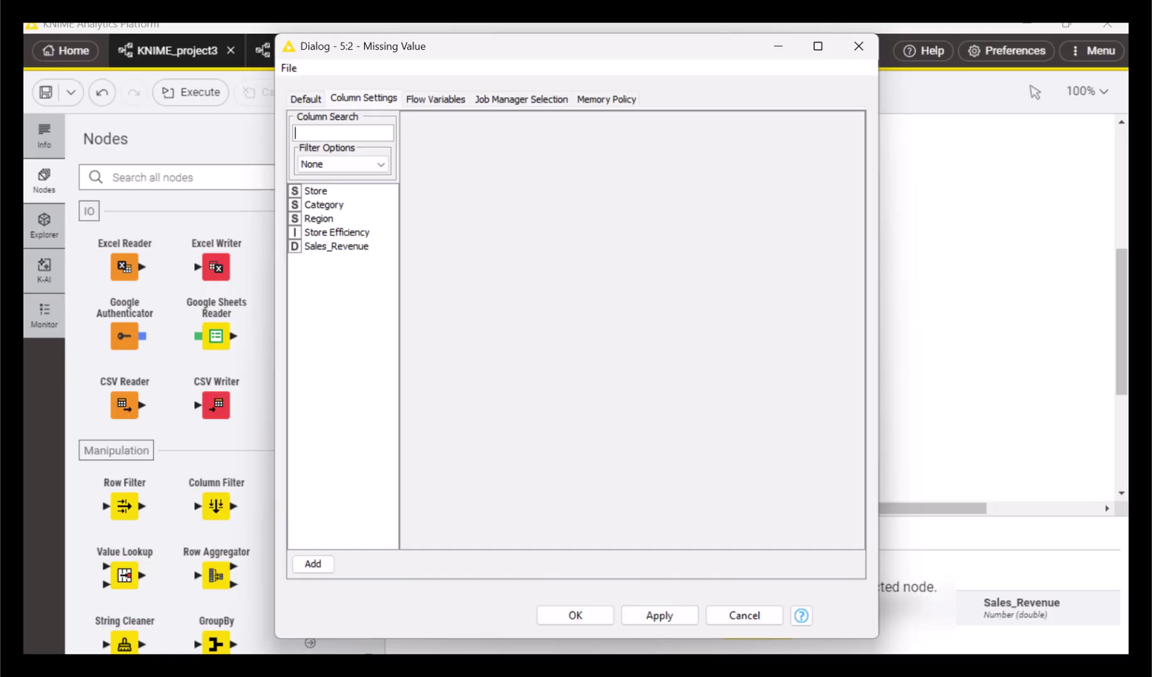
left_click(707, 650)
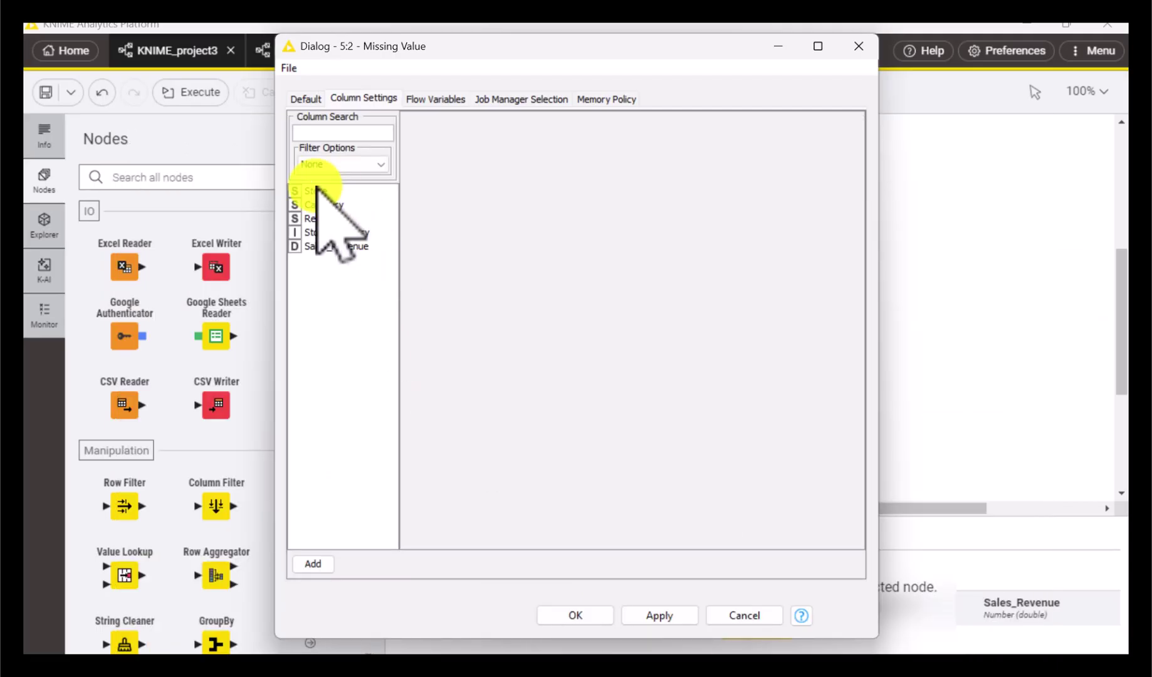
left_click(322, 206)
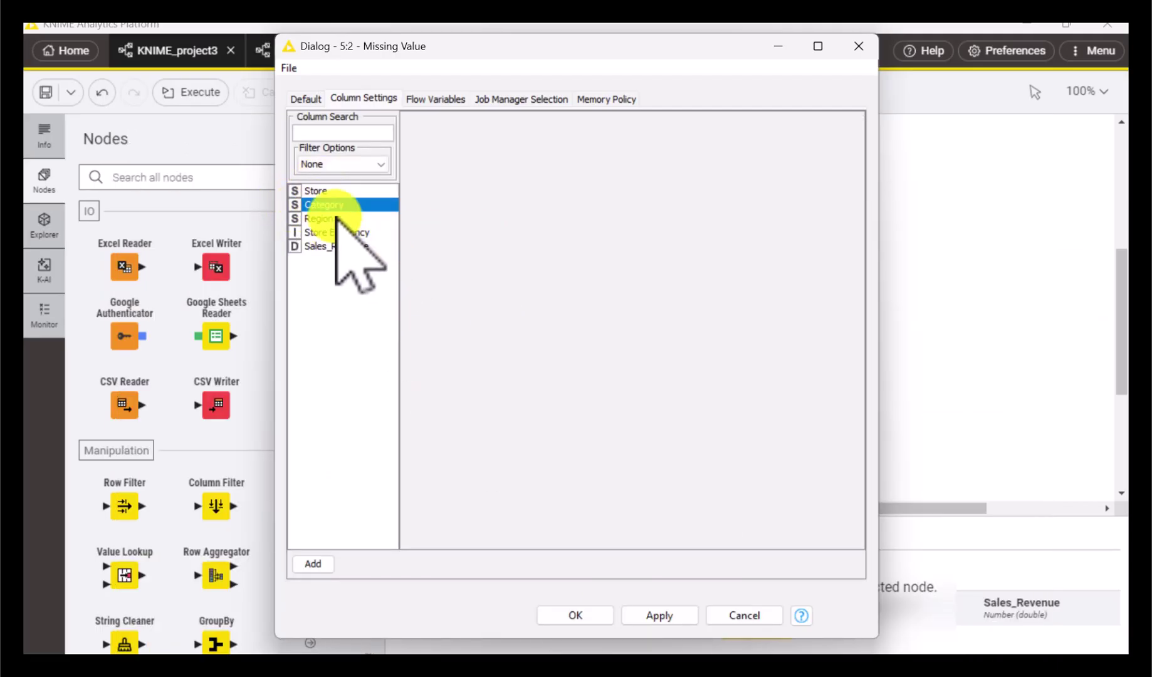
left_click(319, 564)
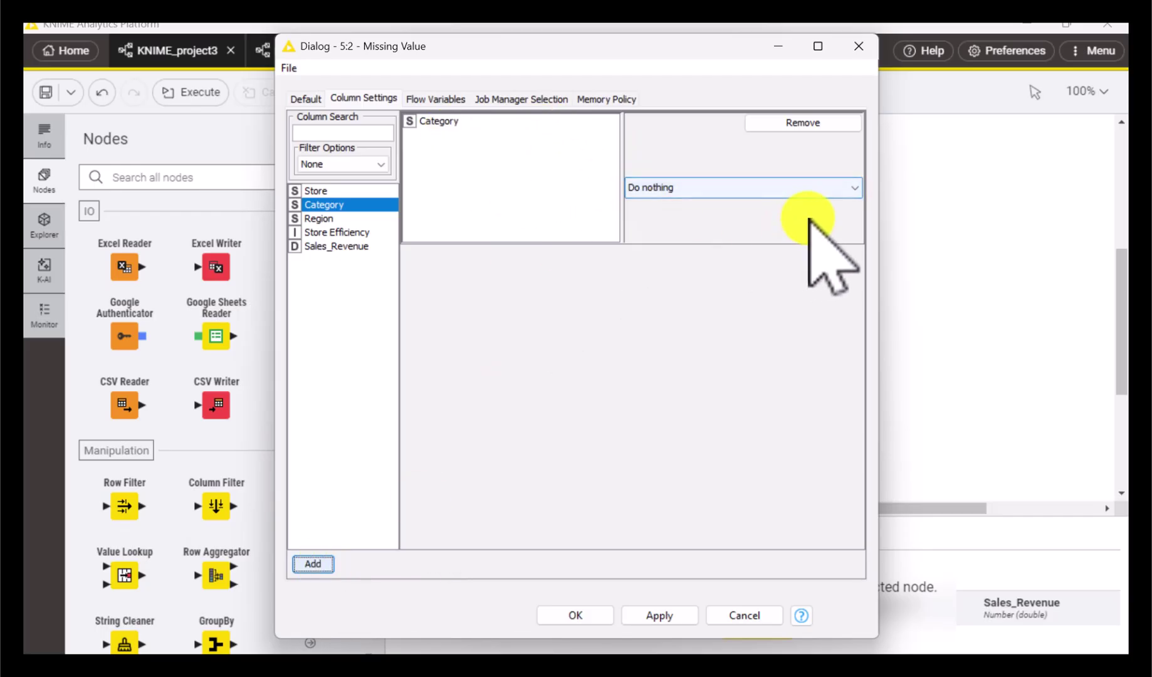
left_click(854, 186)
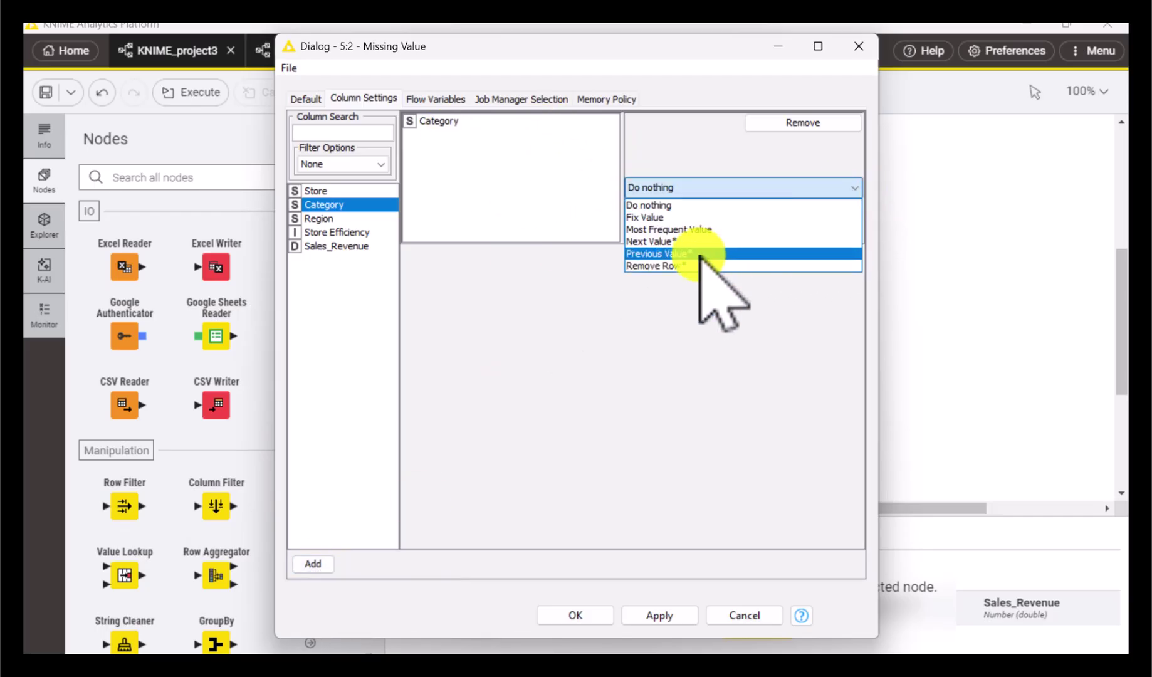
left_click(715, 229)
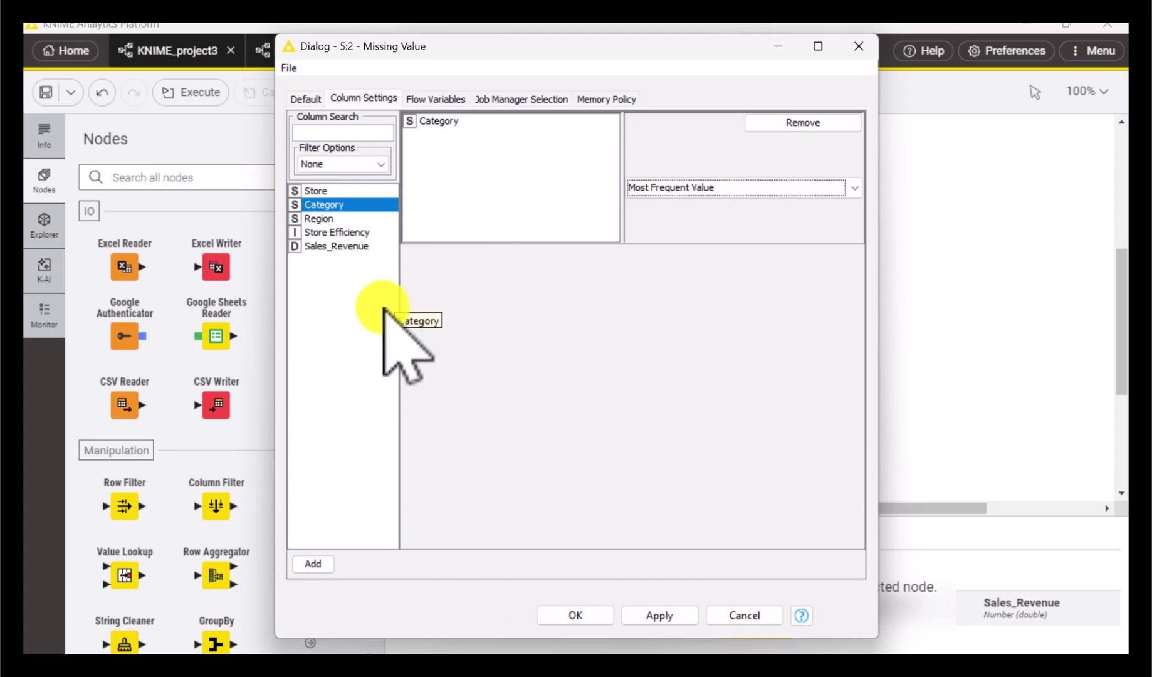
Add a column-specific setting for Store Efficiency that replaces missing values with the Median
left_click(344, 233)
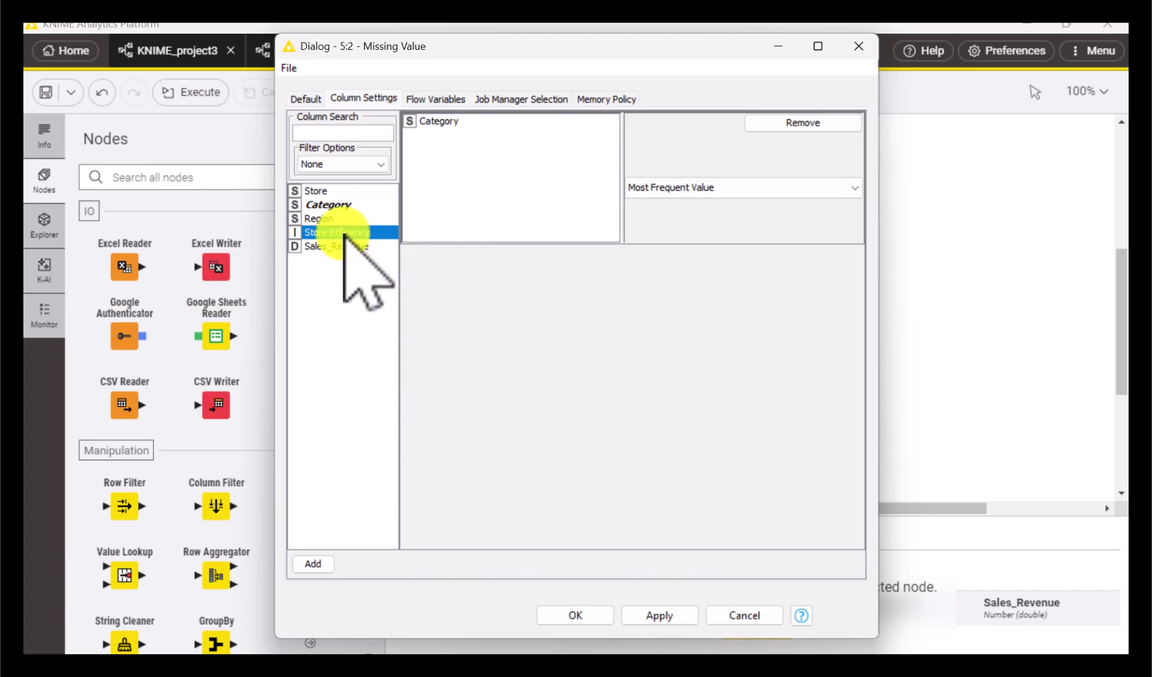
left_click(310, 563)
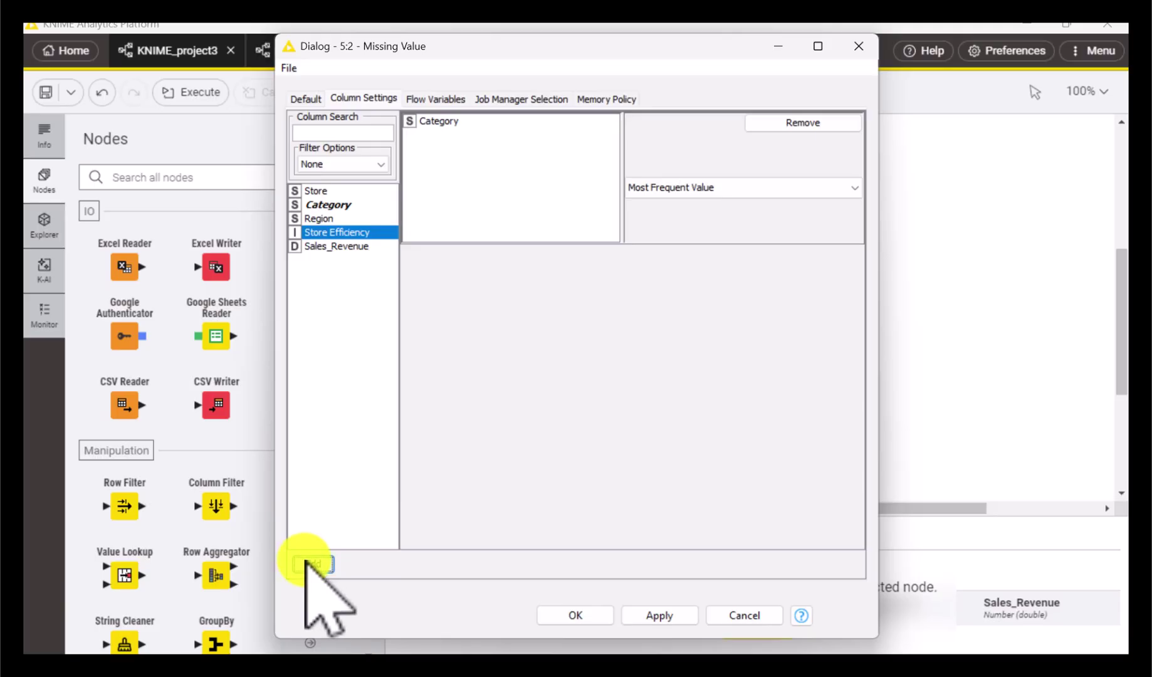
left_click(854, 326)
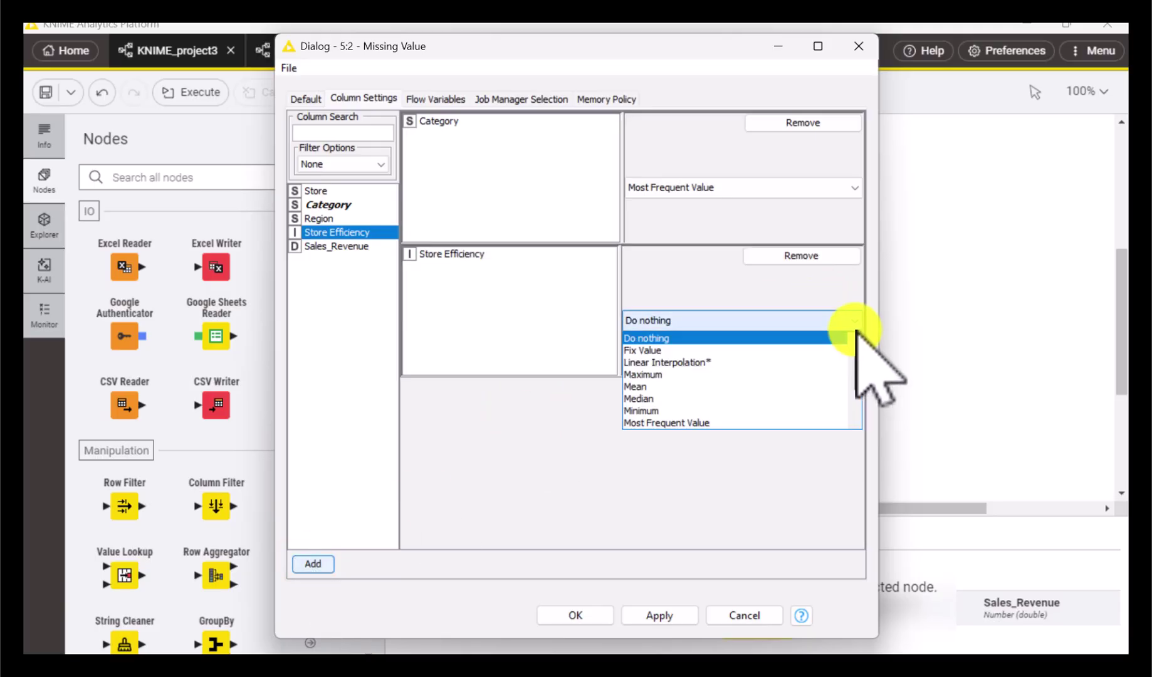
left_click(698, 399)
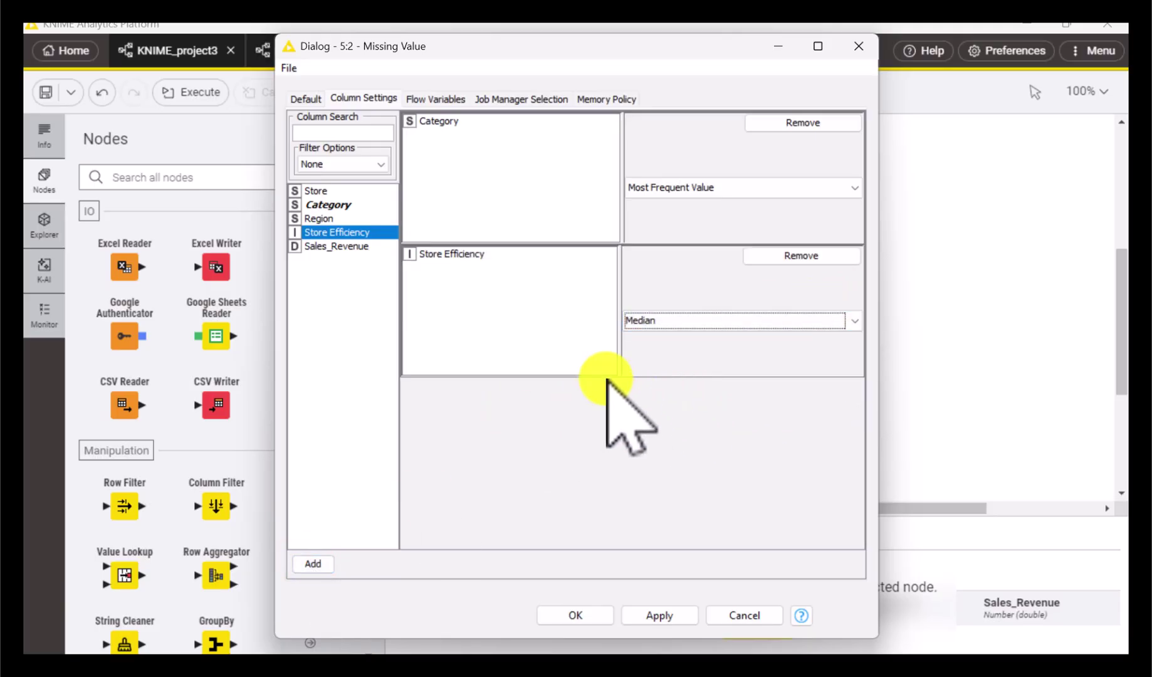
Add a column-specific setting for Sales_Revenue that replaces missing values with the Mean, and confirm the Missing Value configuration
left_click(351, 246)
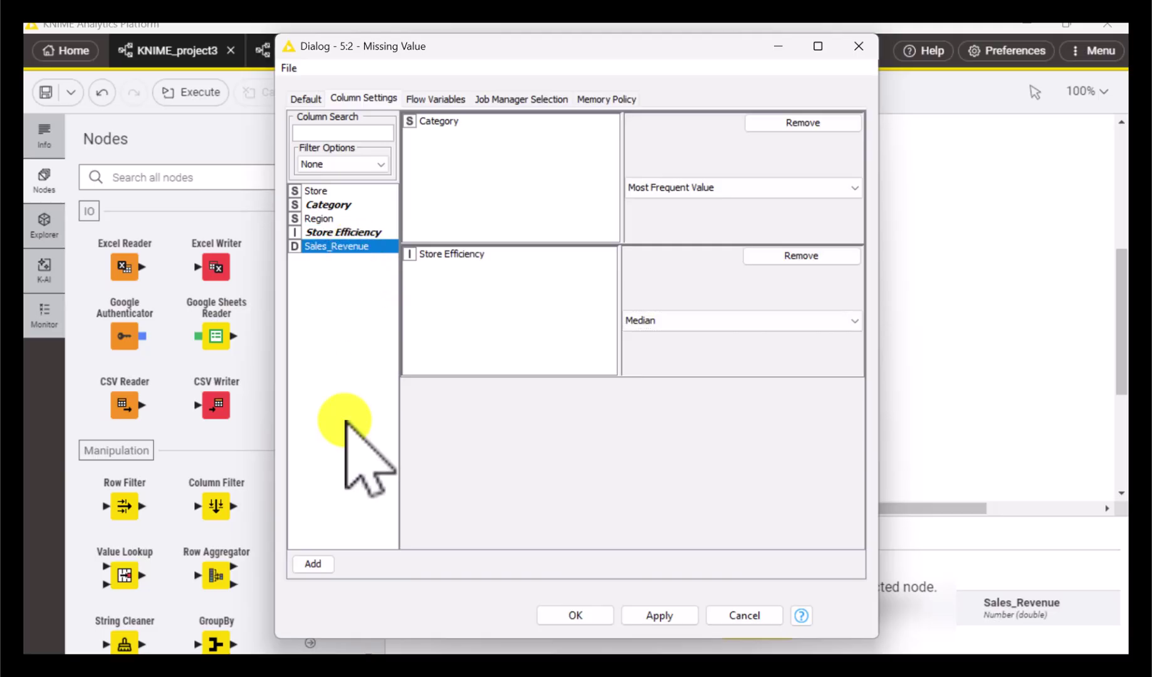
left_click(313, 563)
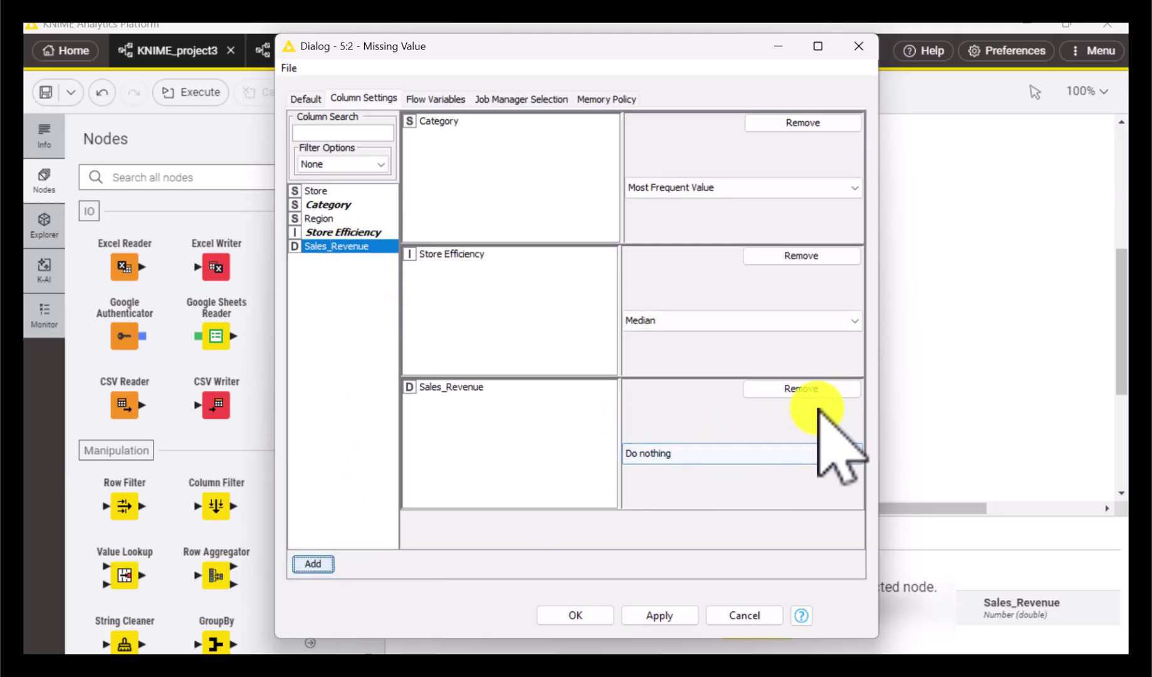
left_click(852, 455)
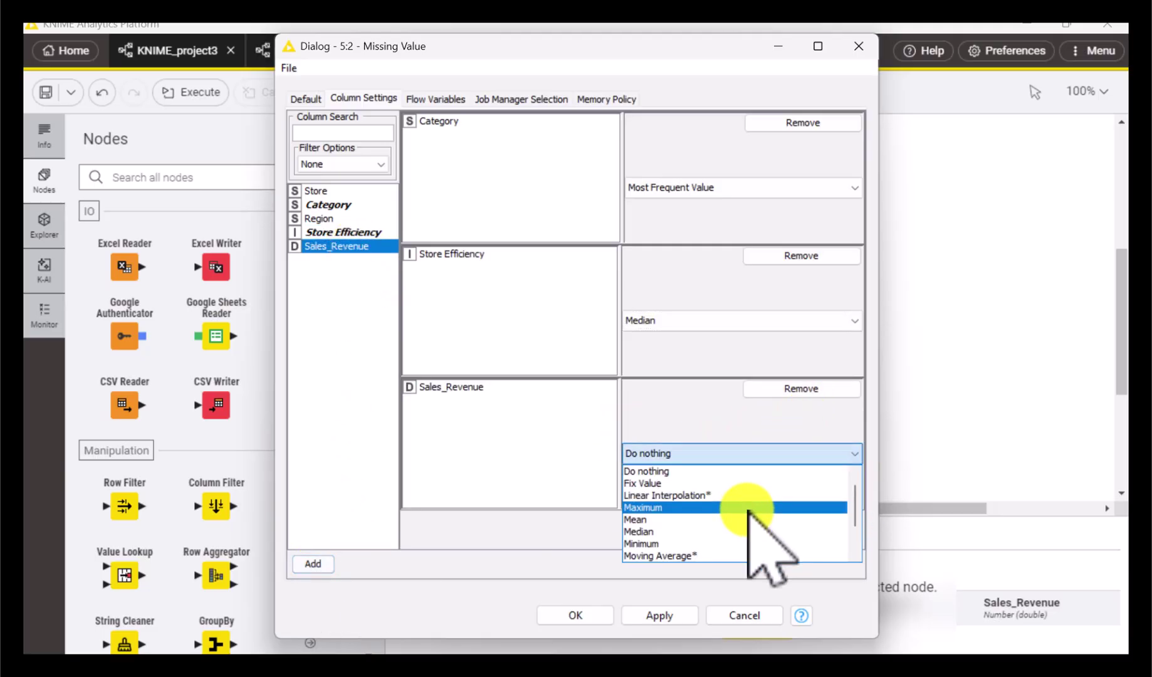
left_click(714, 520)
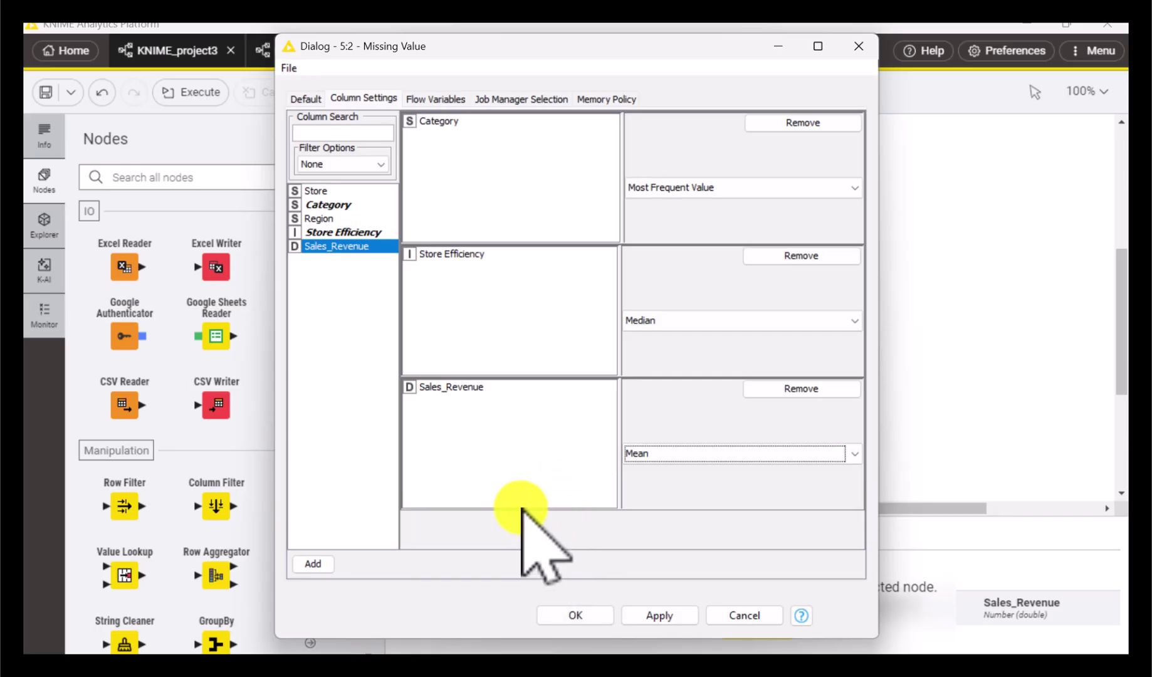
left_click(594, 620)
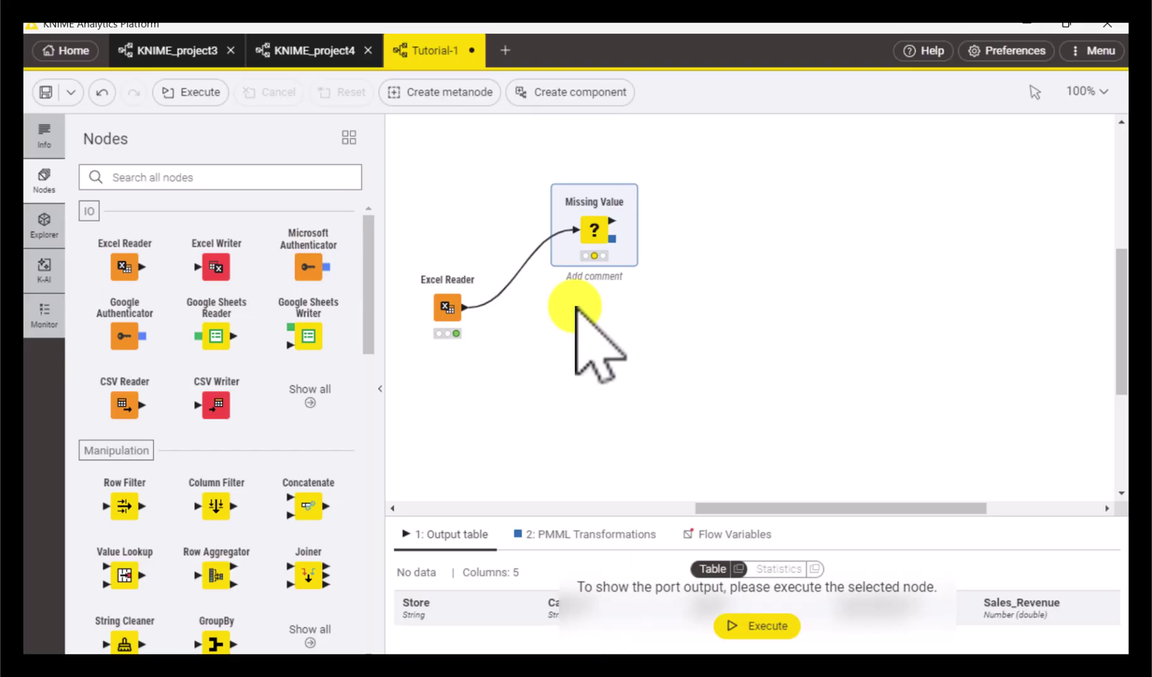
Execute the Missing Value node and inspect its full output table for remaining missing values
mouse_move(584, 188)
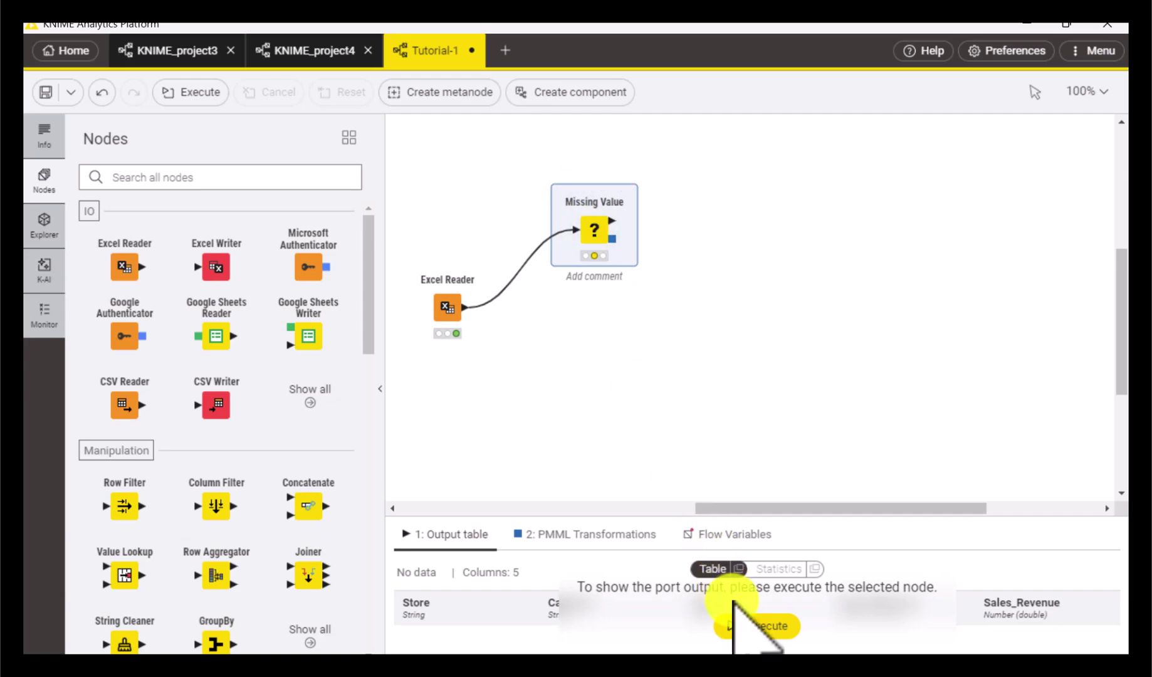
left_click(737, 631)
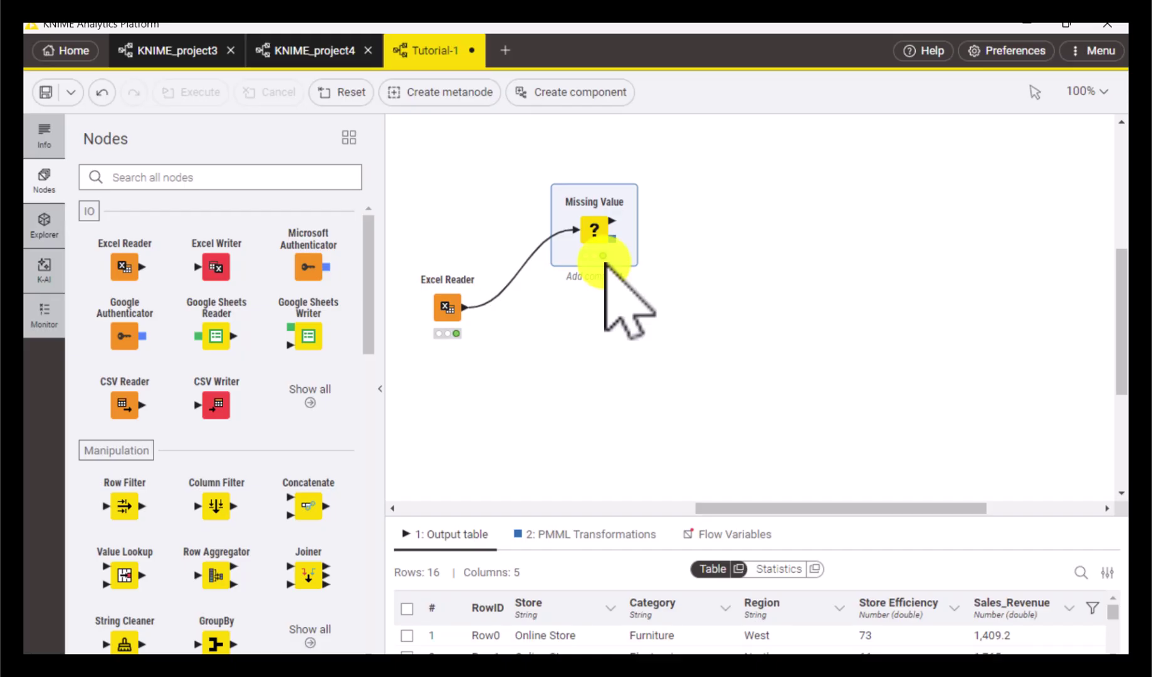
left_click(741, 568)
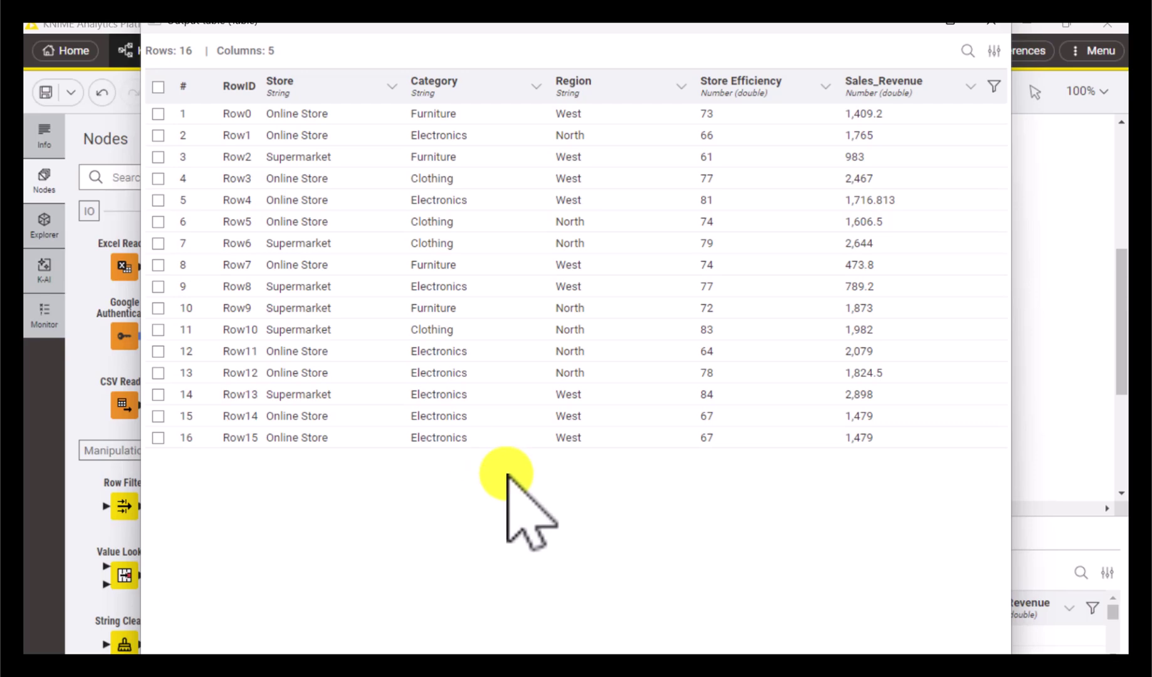
left_click(995, 25)
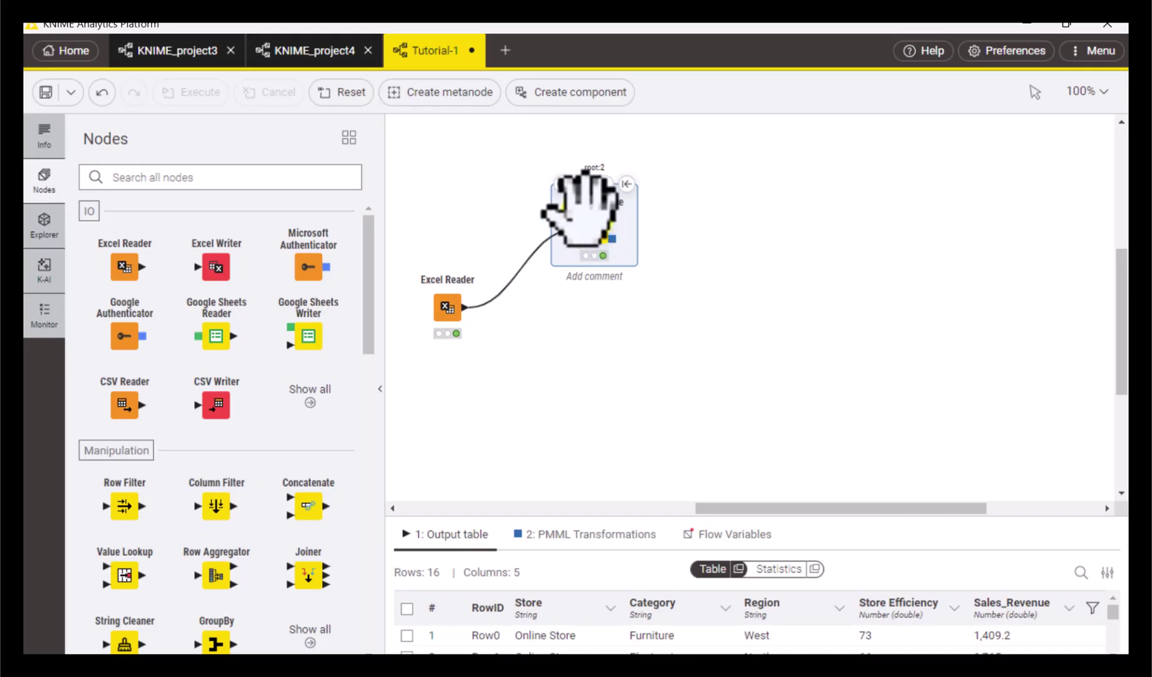
Branch from the Missing Value node's output table and add a connected Duplicate Row Filter node, finding it with the search "dupl"
left_click(544, 213)
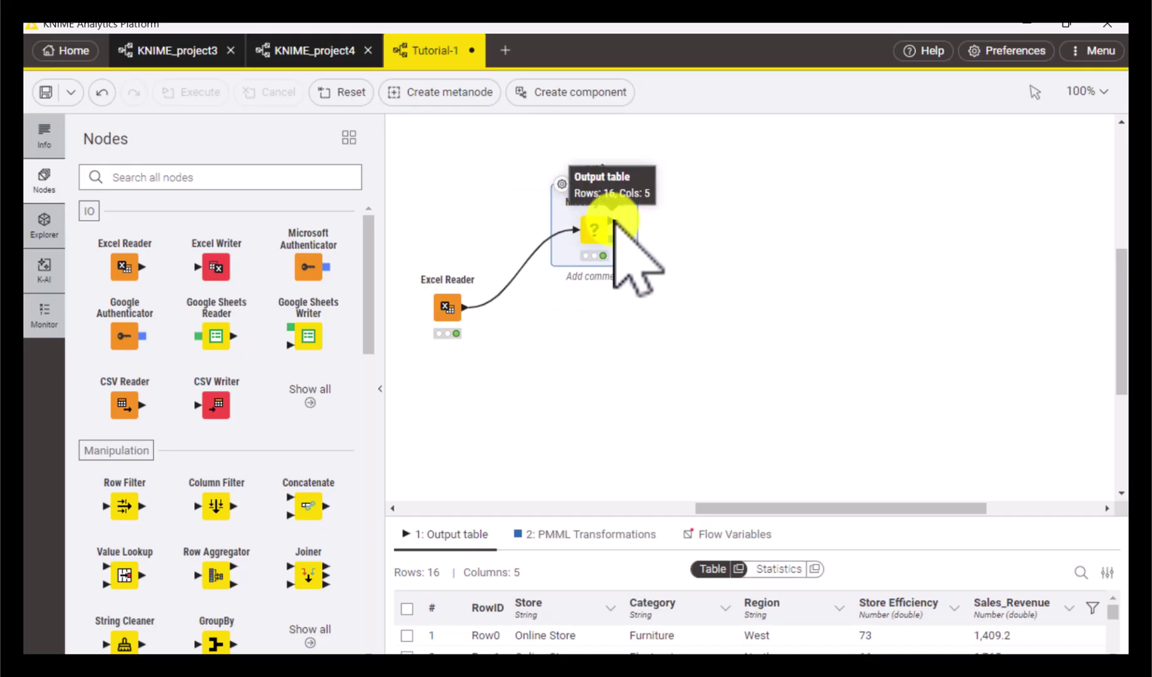
left_click_drag(614, 221, 710, 269)
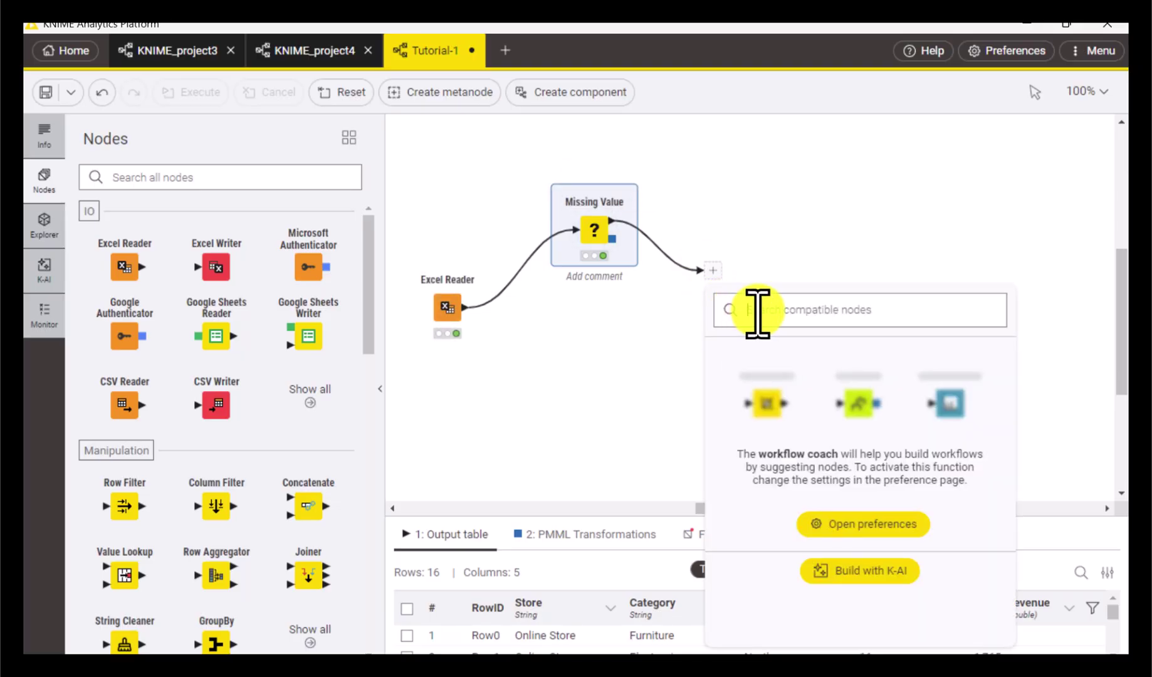
type("d")
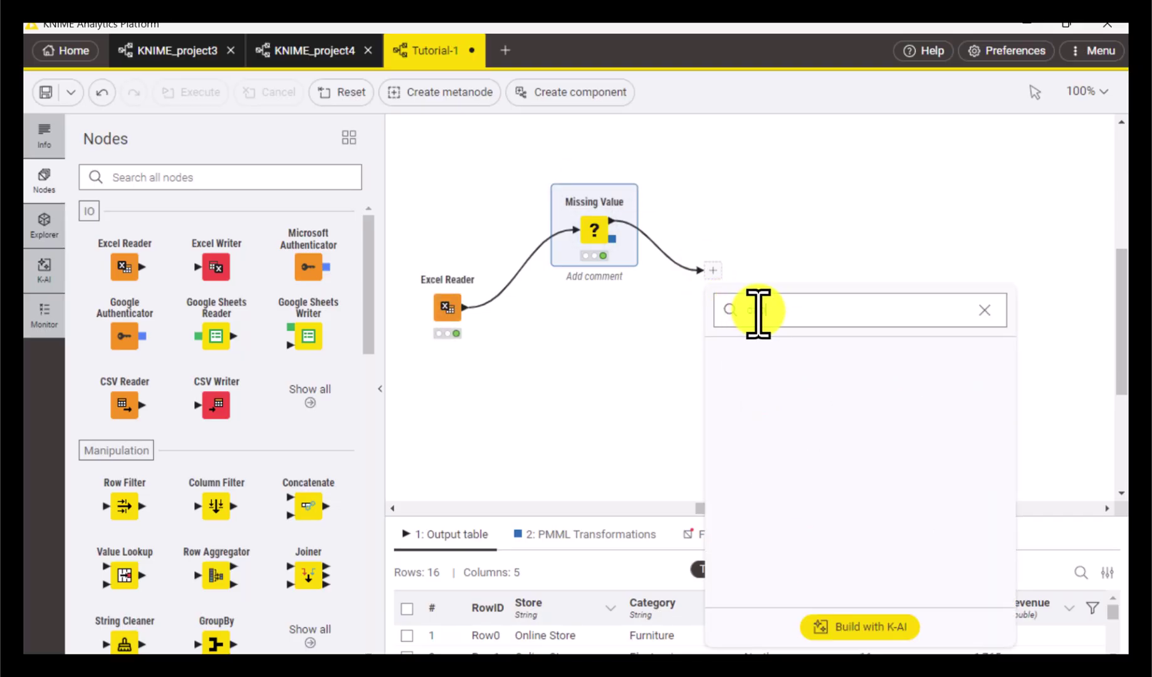
type("upl")
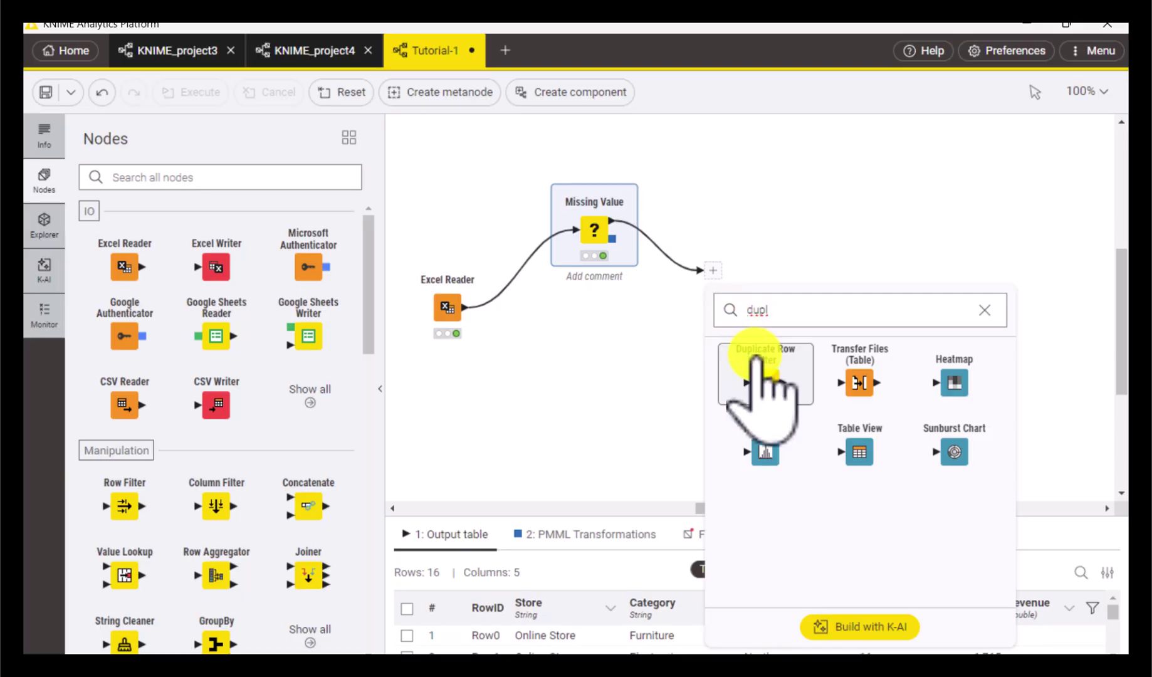
left_click(763, 376)
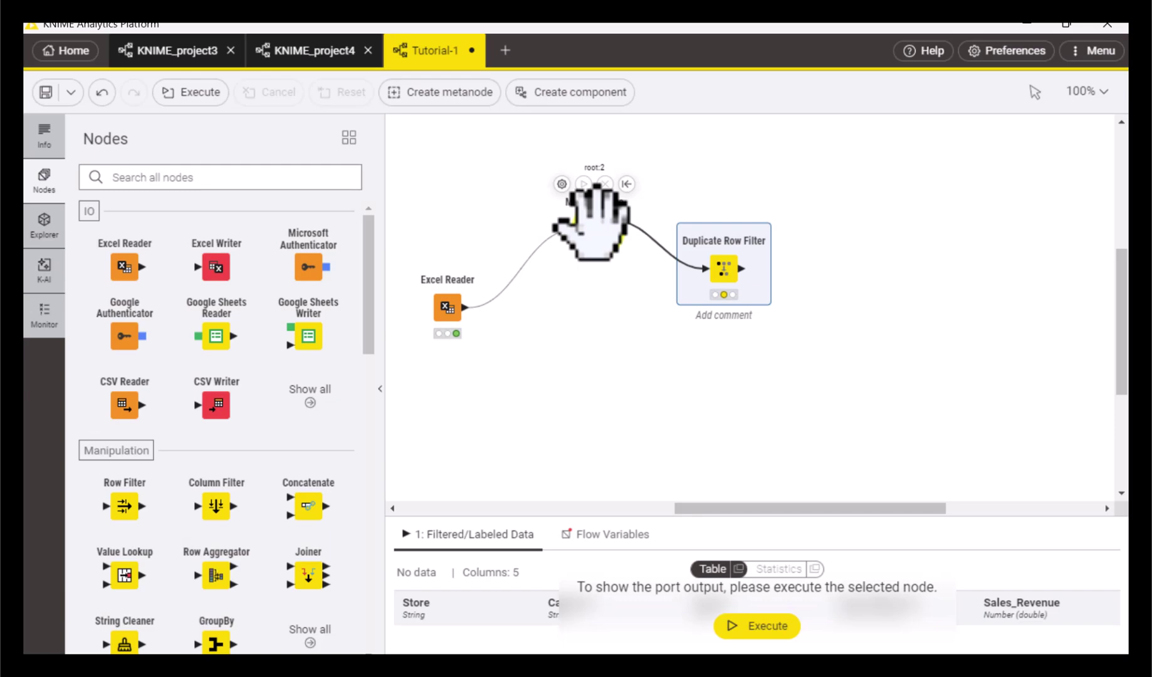
Configure the Duplicate Row Filter to compare all five columns, remove duplicate rows and keep the First row, checking the row-choice help
left_click(705, 264)
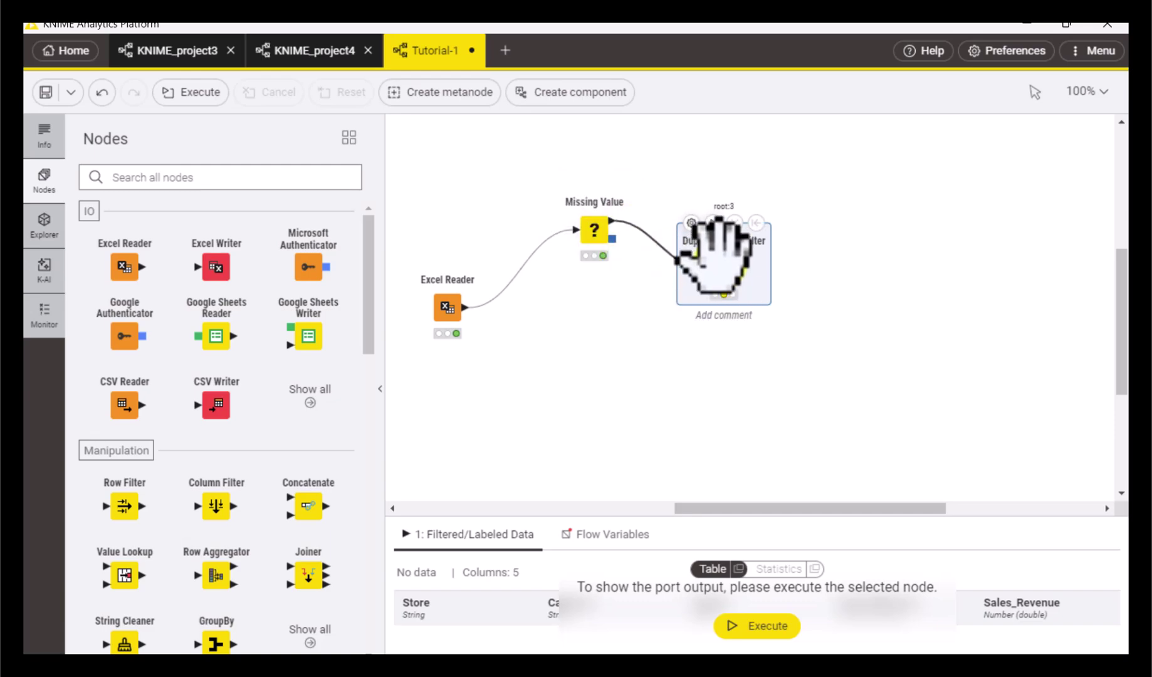
left_click(691, 223)
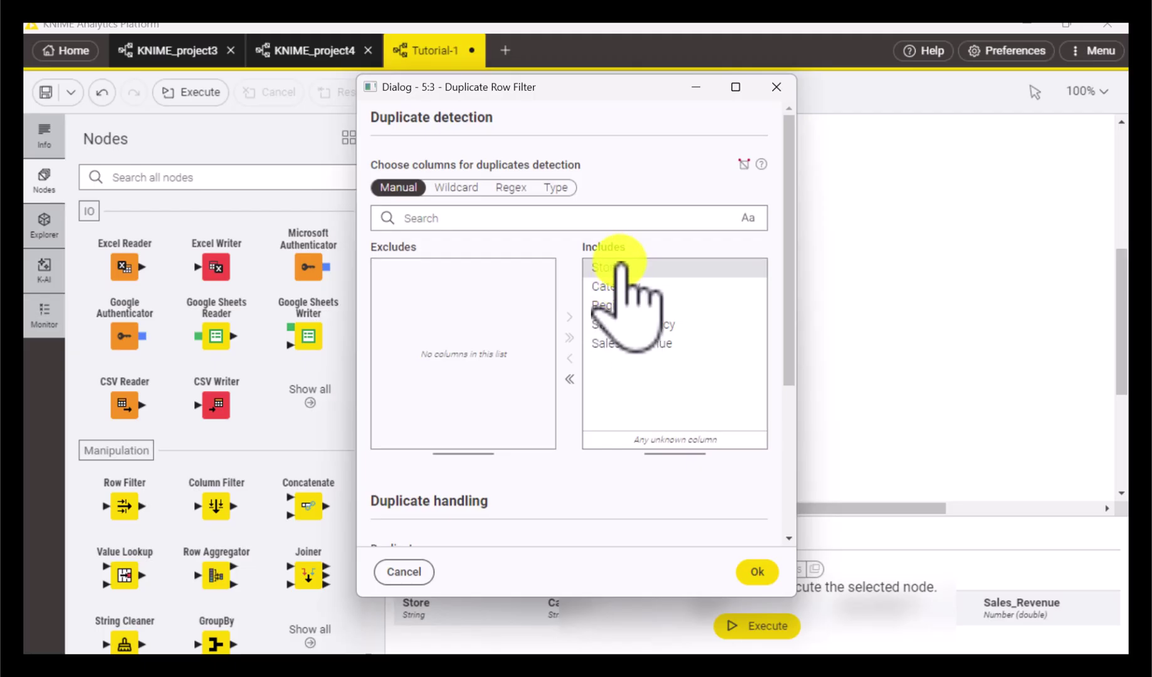
left_click(620, 342)
scroll(514, 360, "down", 3)
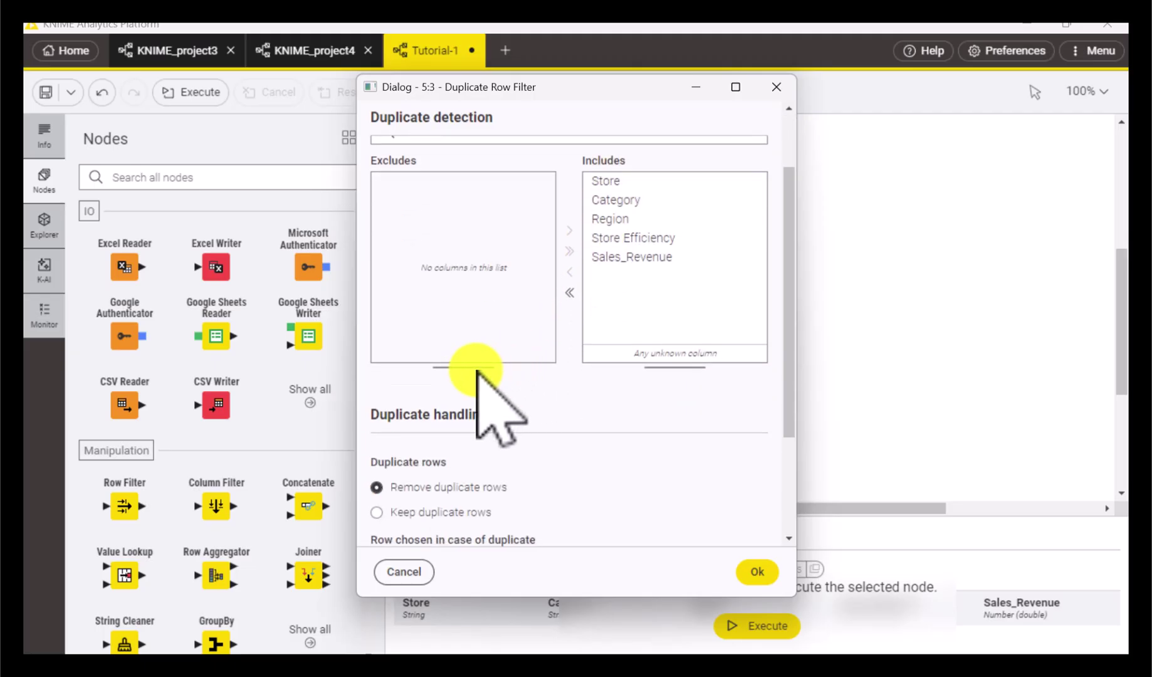
scroll(426, 376, "down", 1)
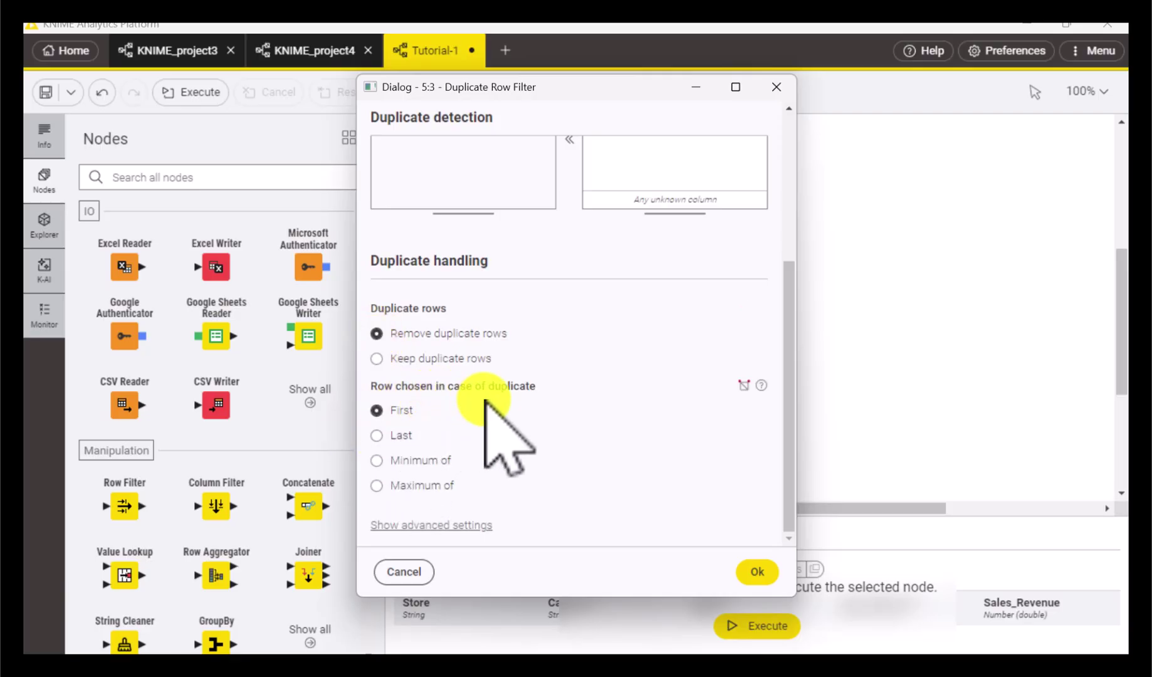
left_click(397, 412)
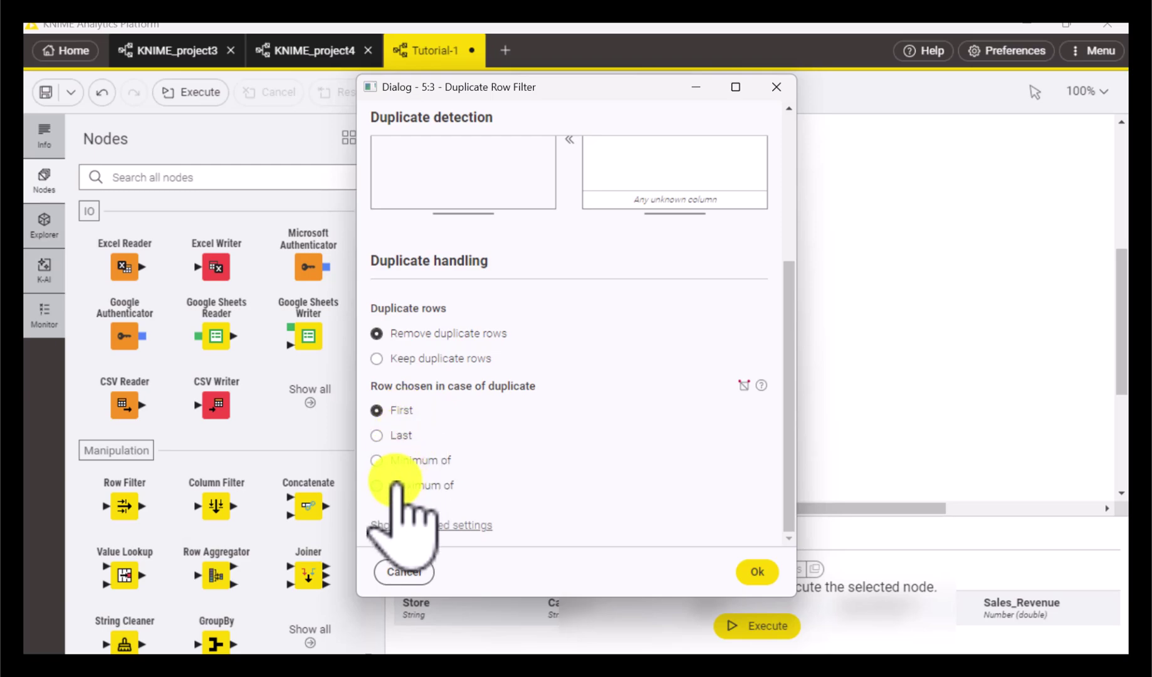
left_click(761, 385)
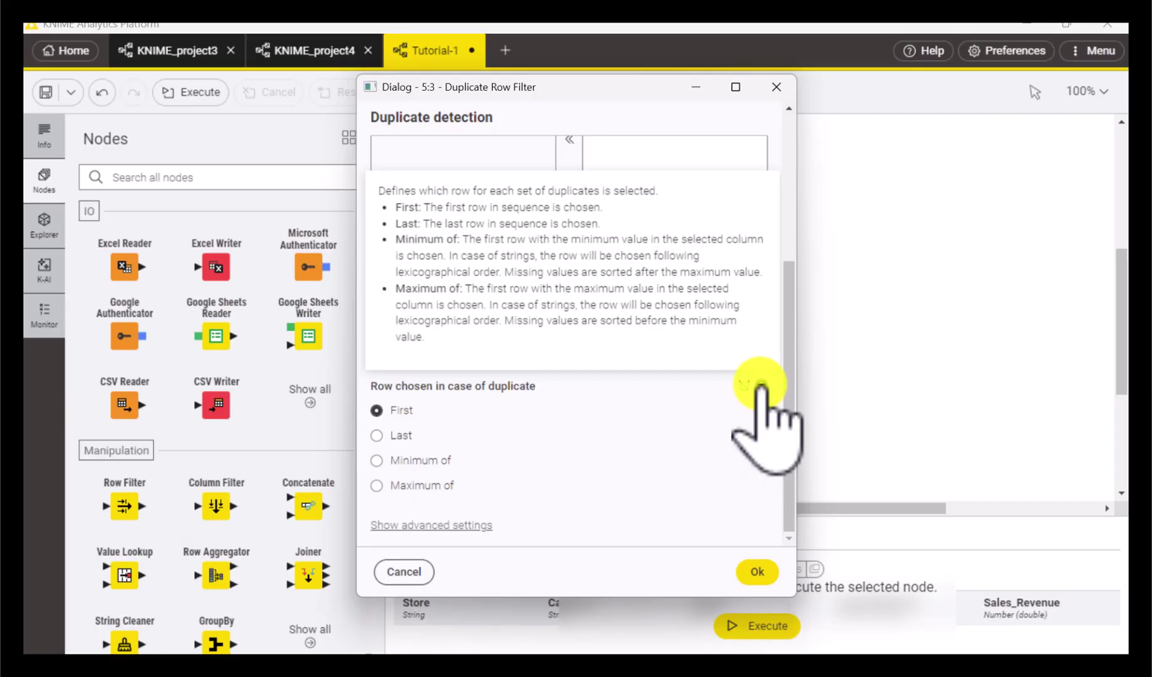
left_click(760, 384)
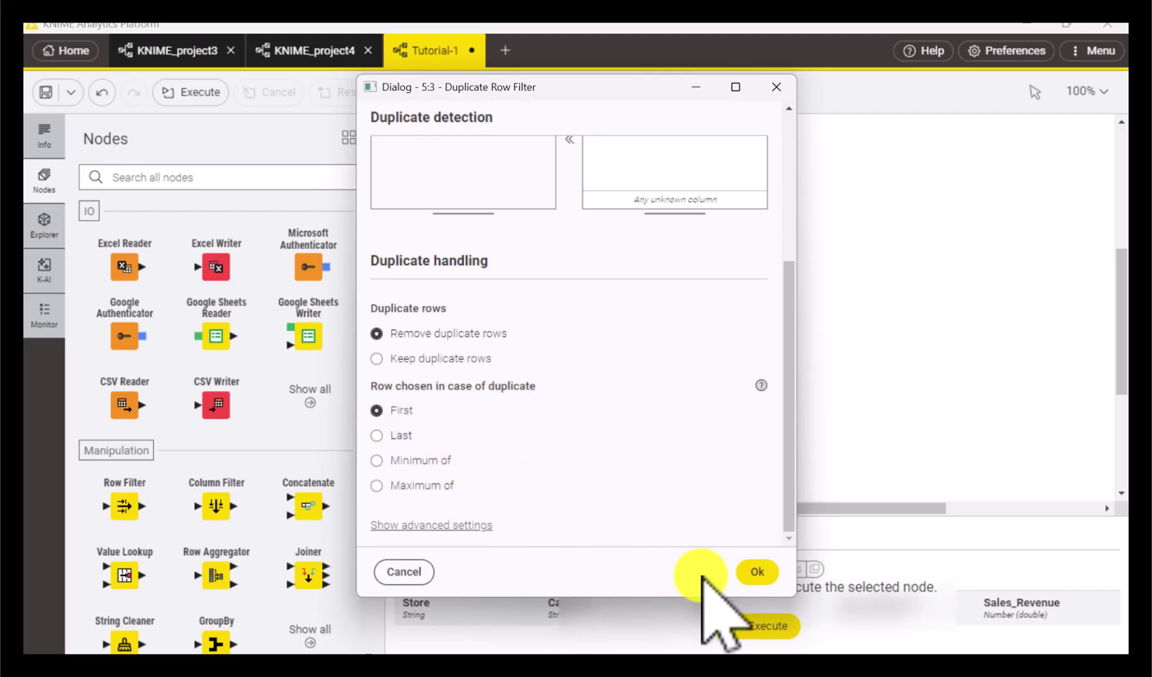
left_click(755, 573)
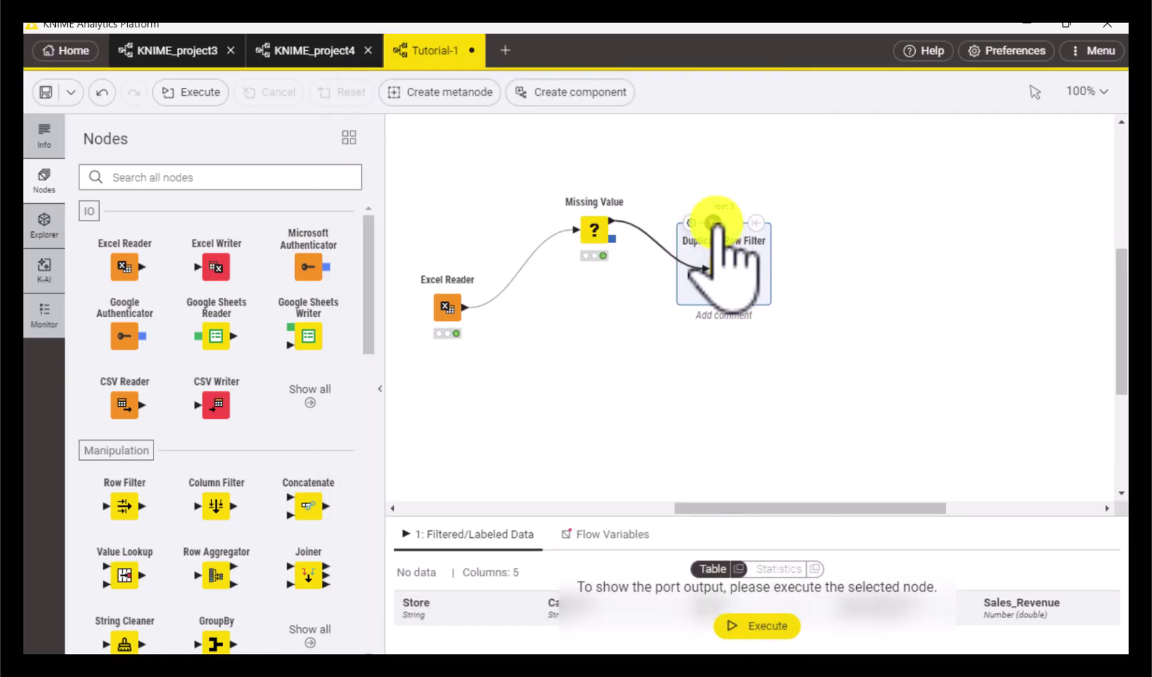
Execute the Duplicate Row Filter node and inspect its full filtered output table for duplicate rows
left_click(713, 222)
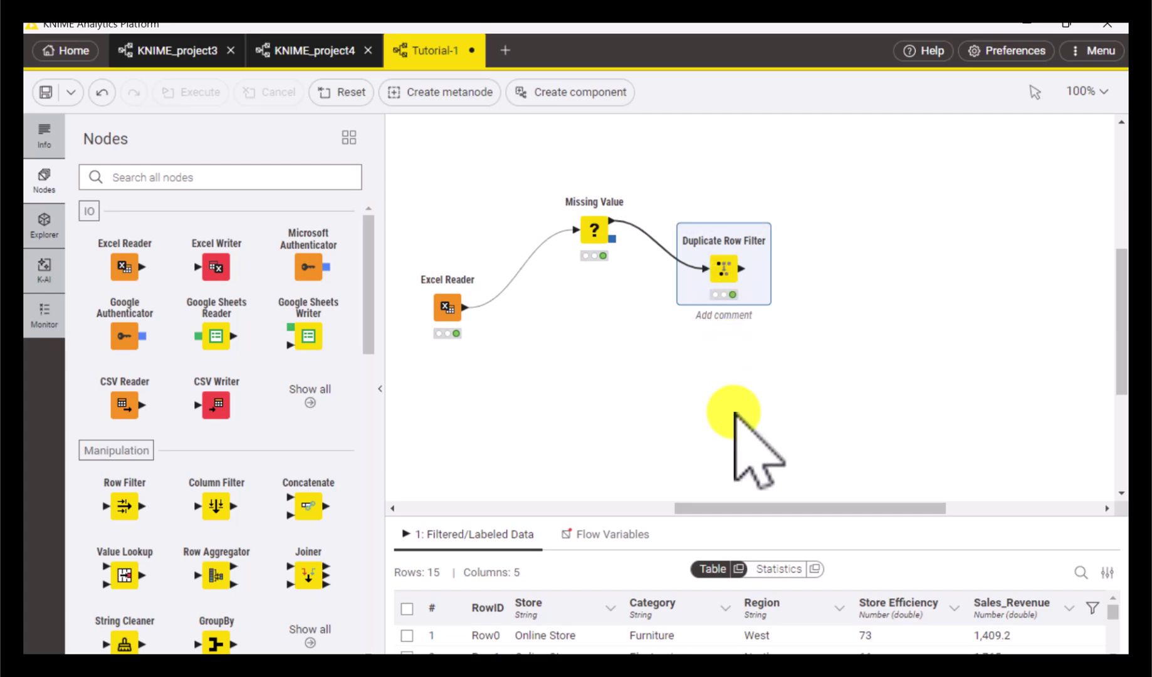
left_click(735, 564)
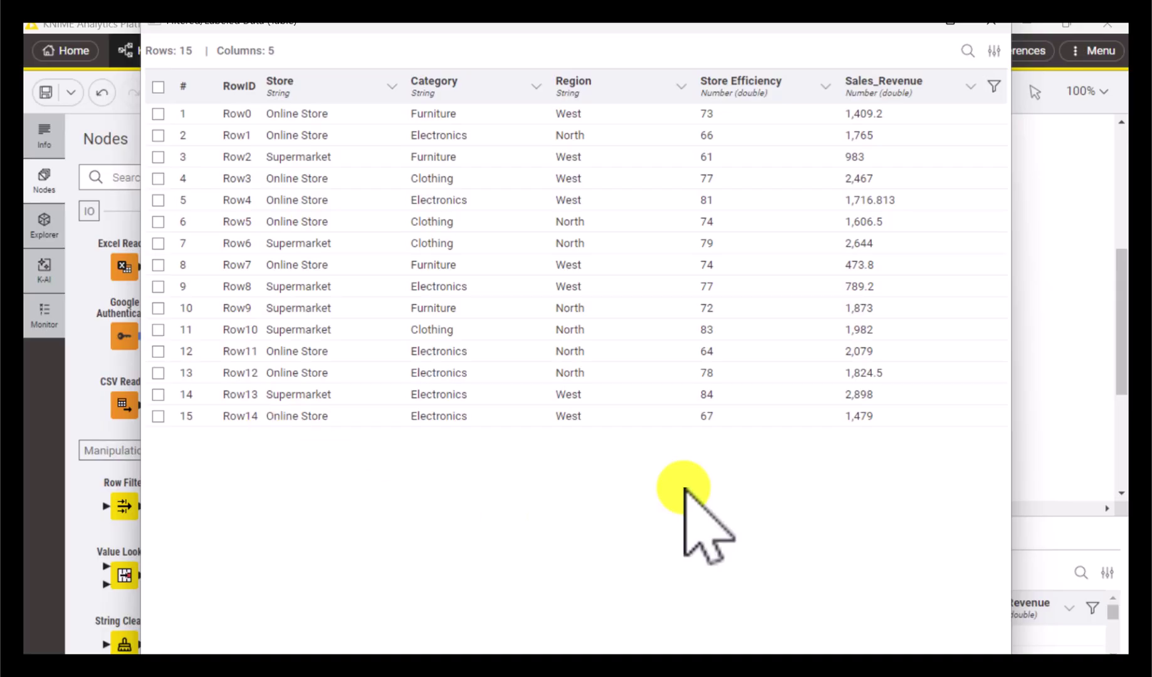
left_click(991, 21)
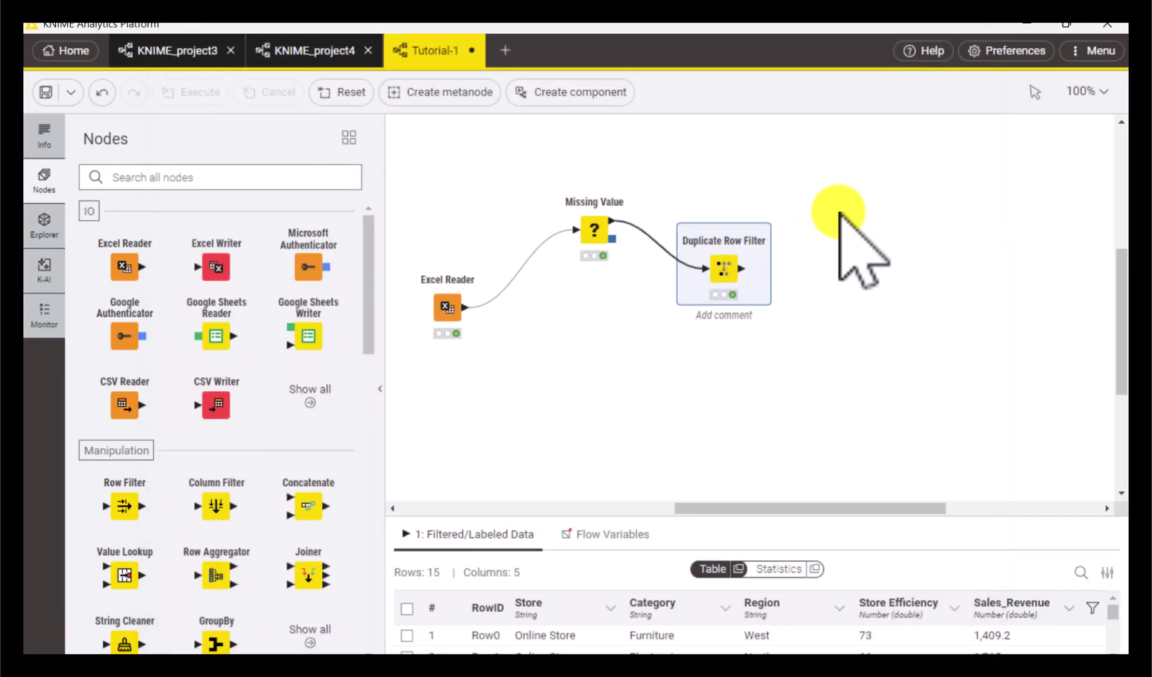
Reopen the Duplicate Row Filter's Filtered/Labeled Data table from the node itself, review it and close it
mouse_move(746, 266)
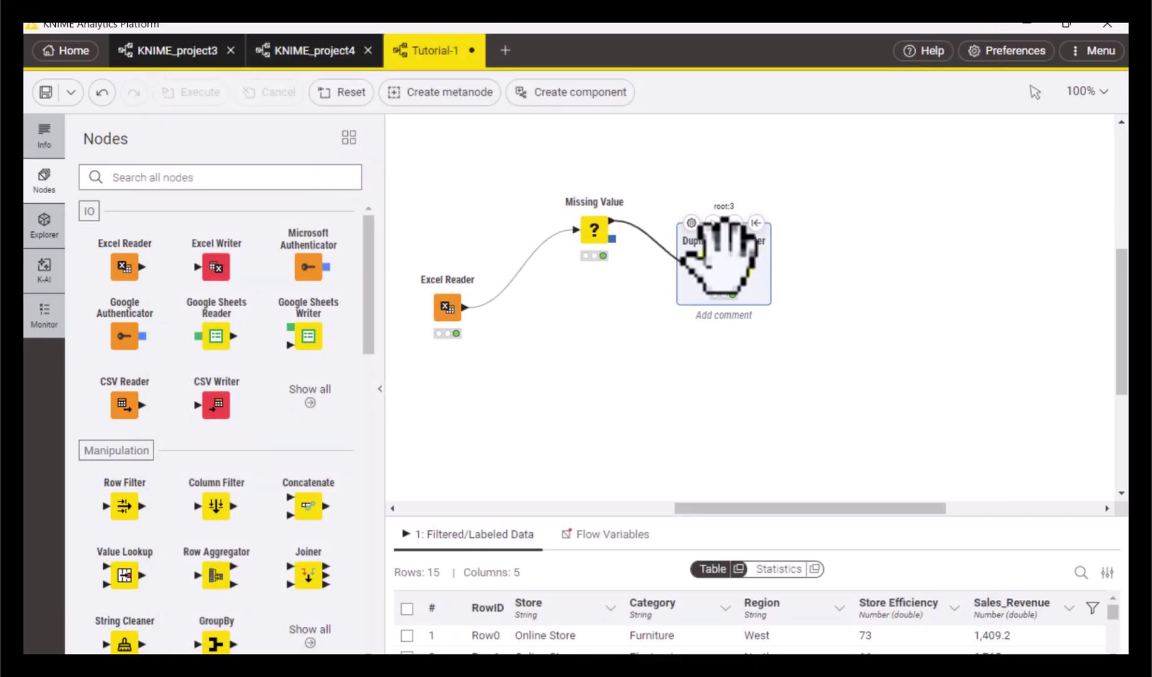
right_click(724, 259)
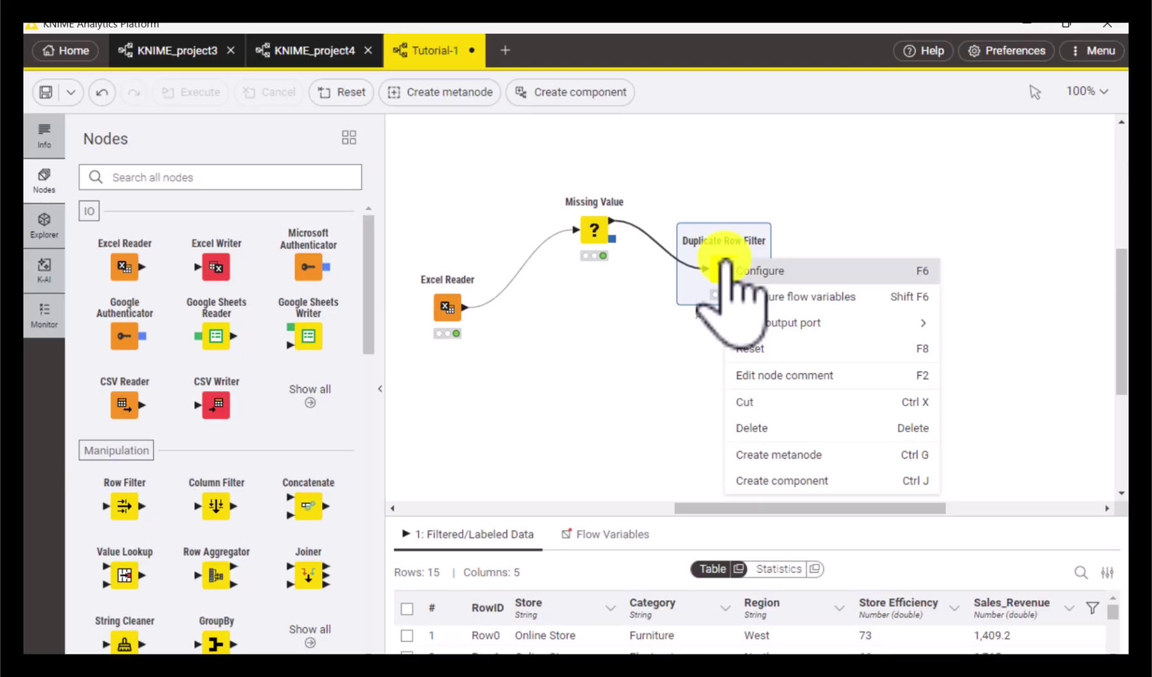
mouse_move(849, 322)
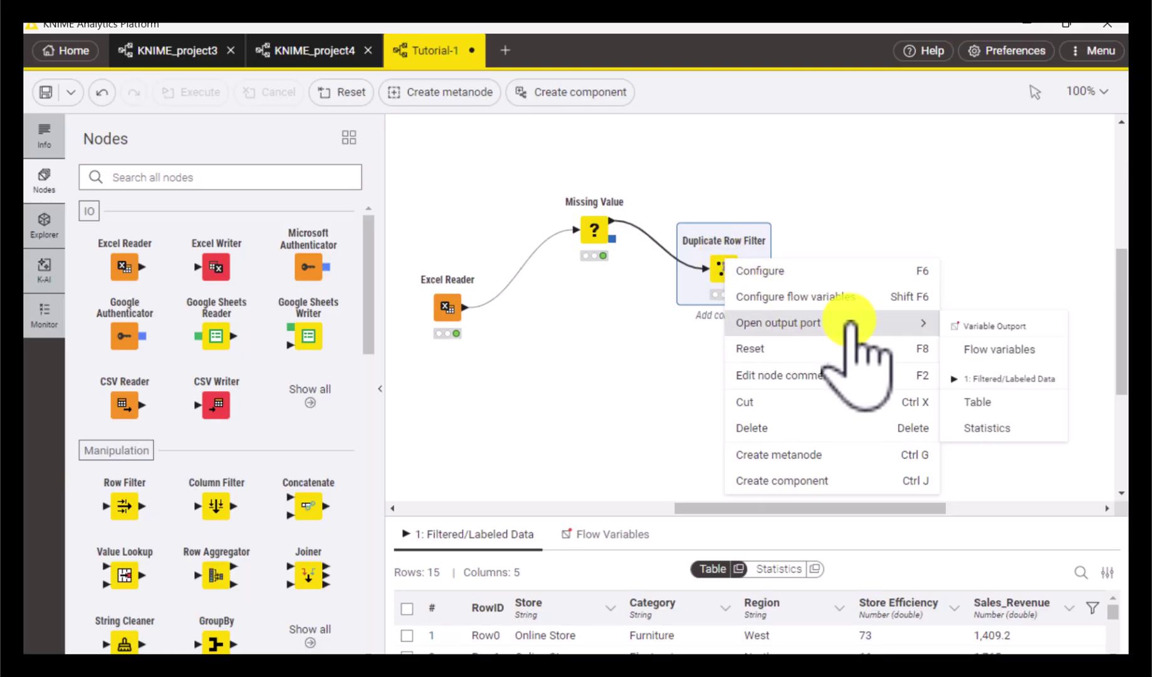
left_click(1002, 402)
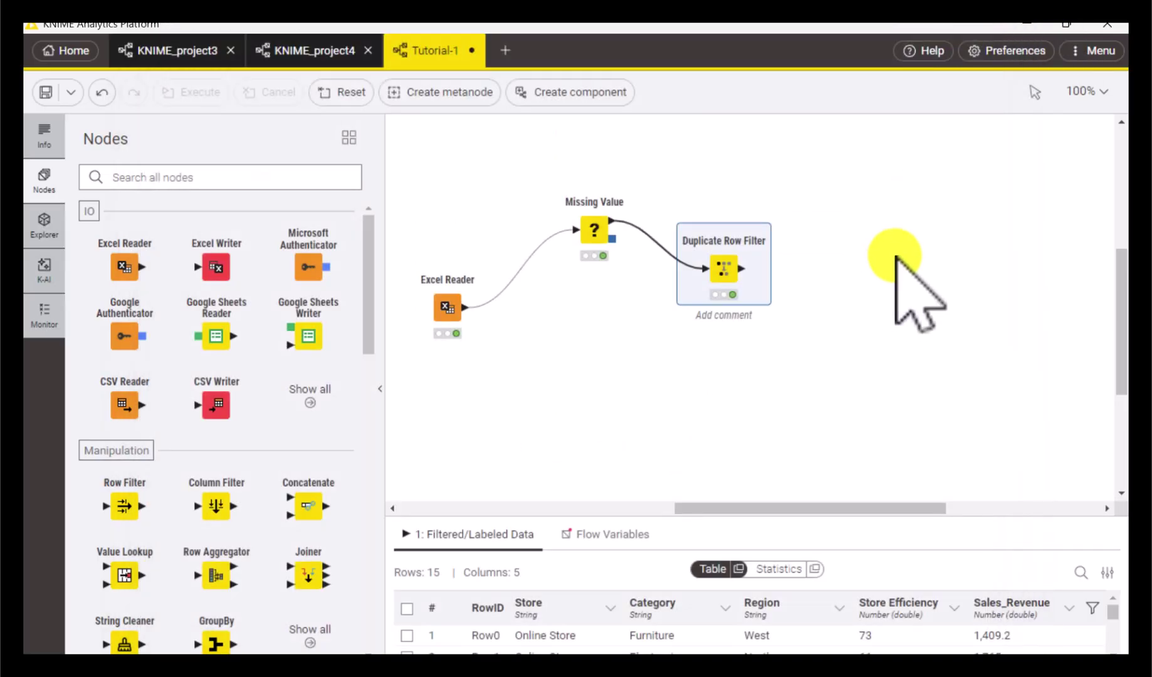
left_click(991, 22)
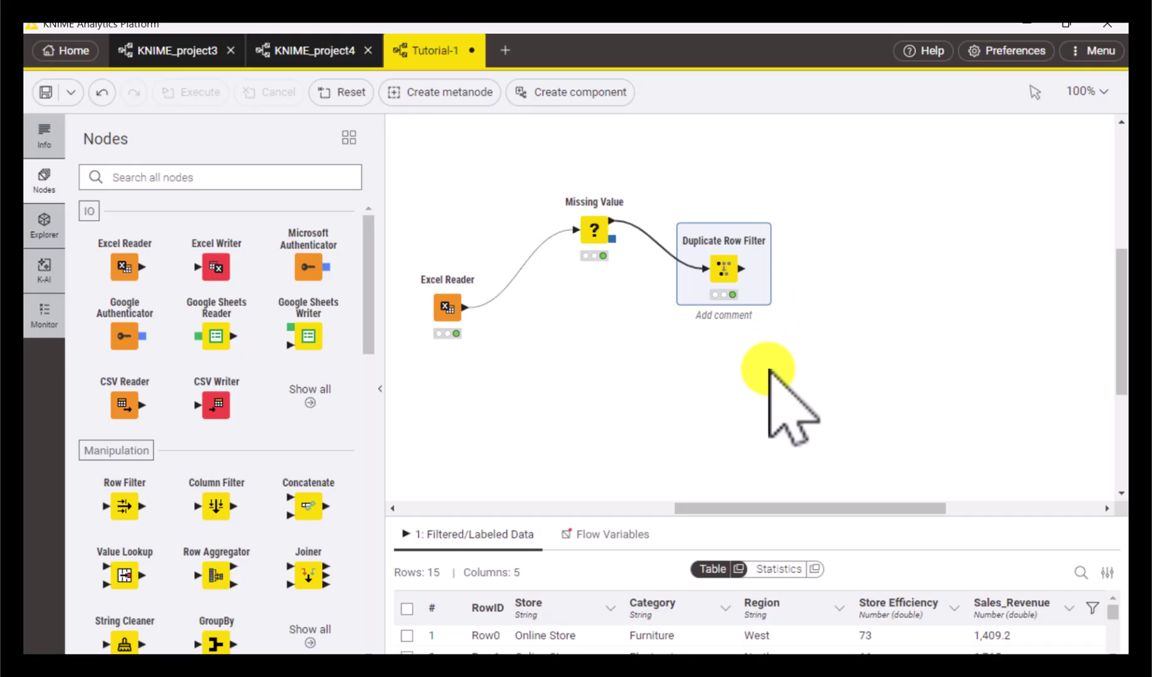
mouse_move(727, 263)
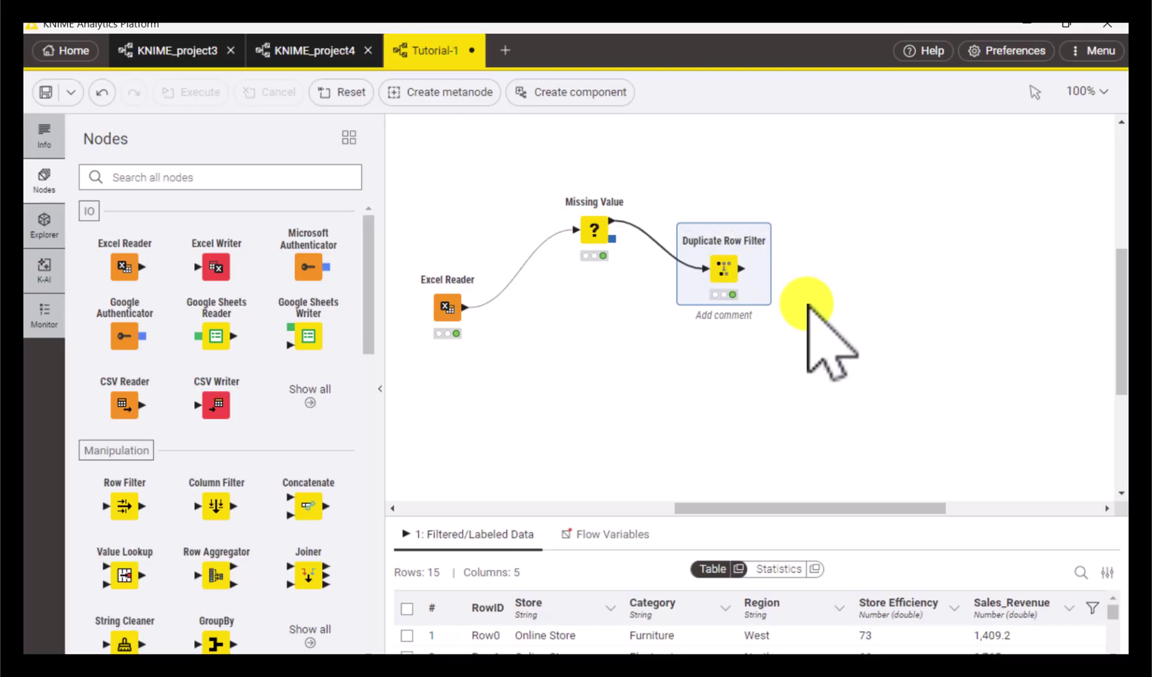
mouse_move(448, 307)
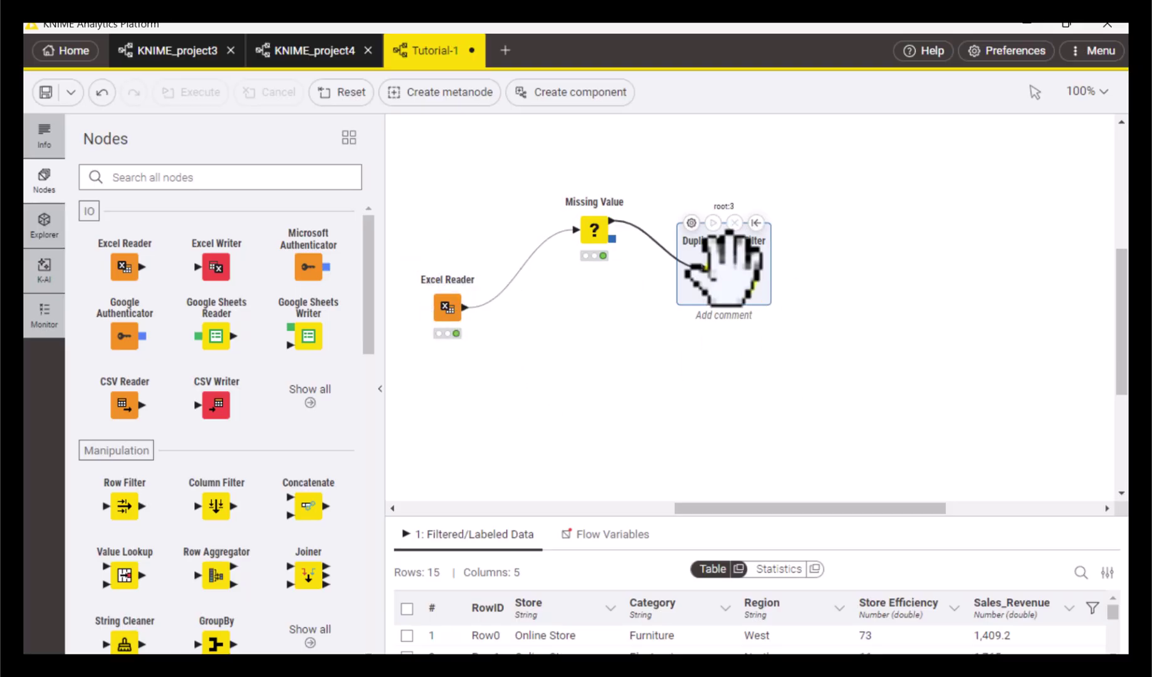